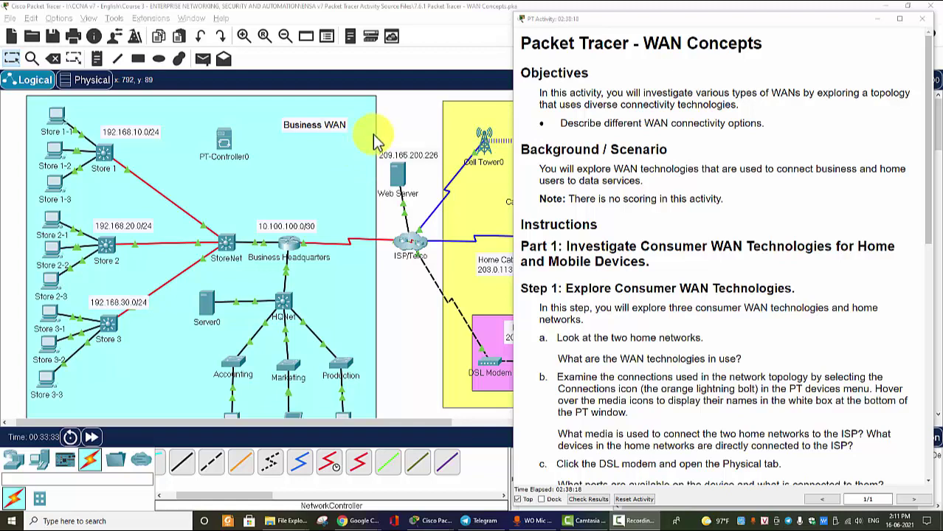
Minimize the activity instructions and examine the Business WAN and Consumer WAN Technologies areas of the topology
{"action": "left_click", "coordinate": [403, 120]}
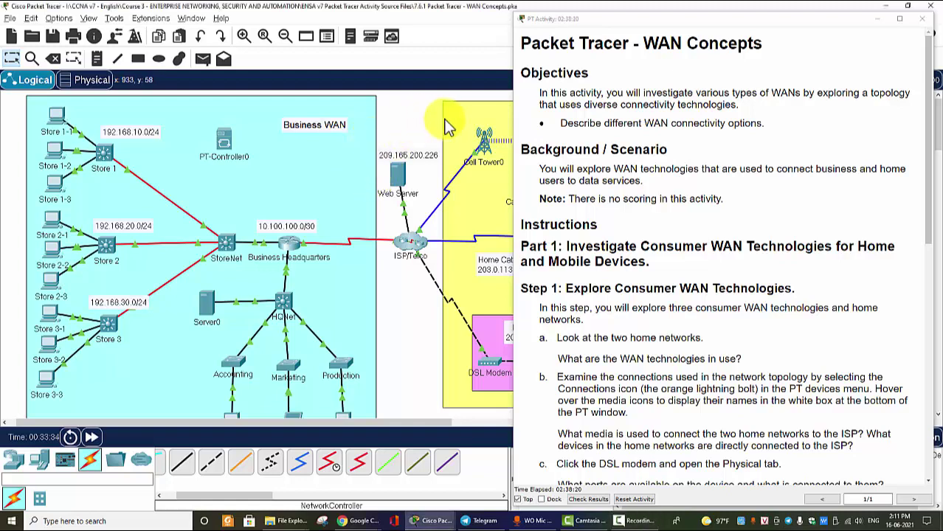
{"action": "left_click", "coordinate": [896, 20]}
{"action": "scroll", "coordinate": [237, 204], "scroll_direction": "down", "scroll_amount": 3}
{"action": "scroll", "coordinate": [247, 189], "scroll_direction": "up", "scroll_amount": 3}
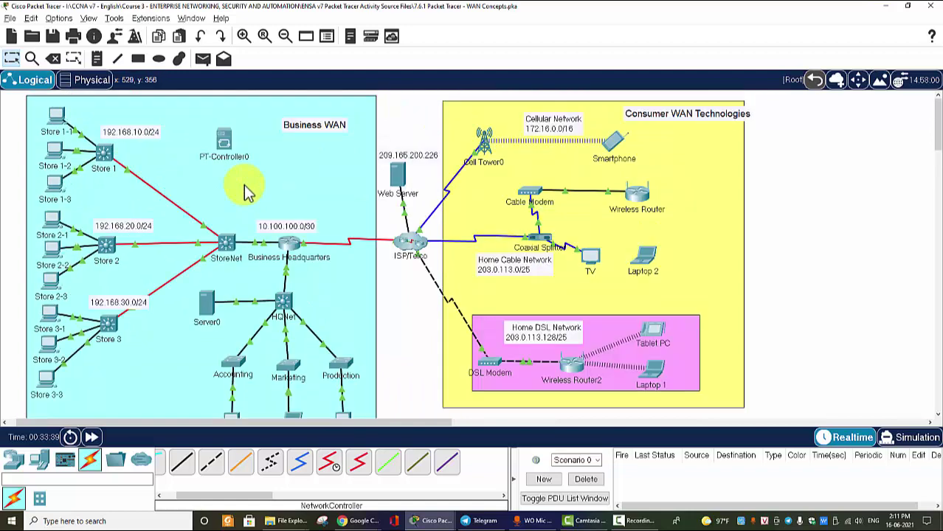
{"action": "scroll", "coordinate": [326, 204], "scroll_direction": "down", "scroll_amount": 3}
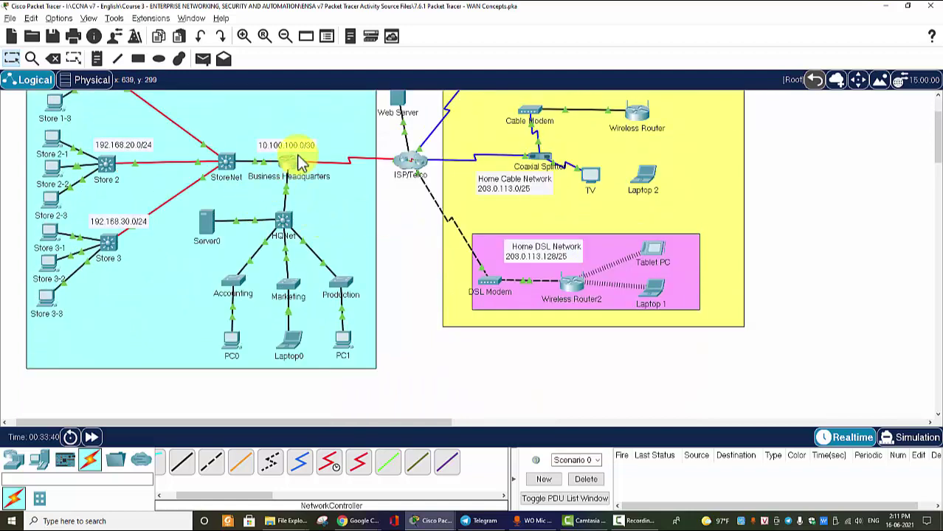
{"action": "scroll", "coordinate": [290, 179], "scroll_direction": "up", "scroll_amount": 3}
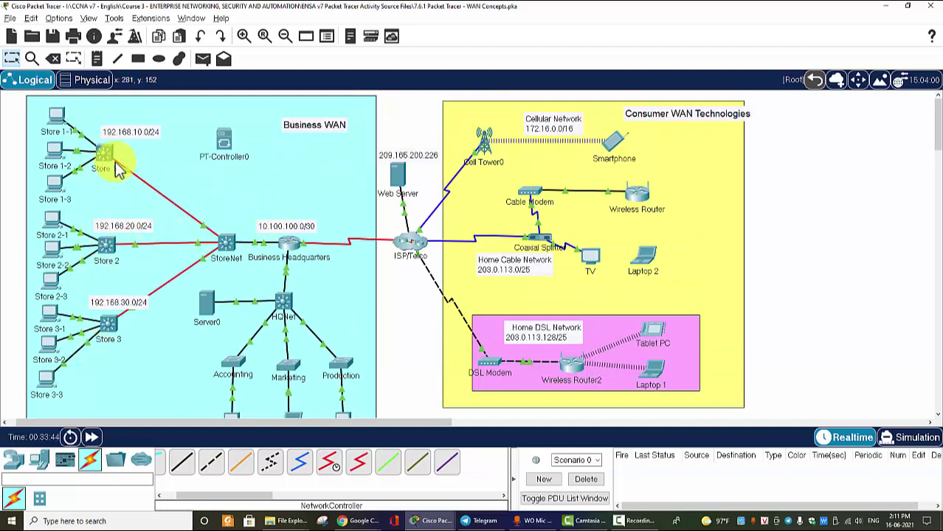
{"action": "scroll", "coordinate": [326, 320], "scroll_direction": "down", "scroll_amount": 3}
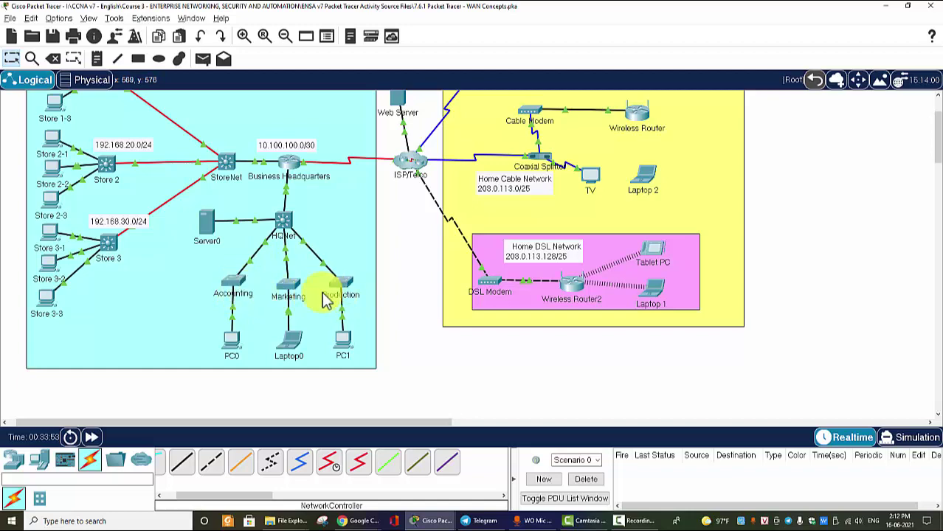
{"action": "scroll", "coordinate": [389, 274], "scroll_direction": "up", "scroll_amount": 3}
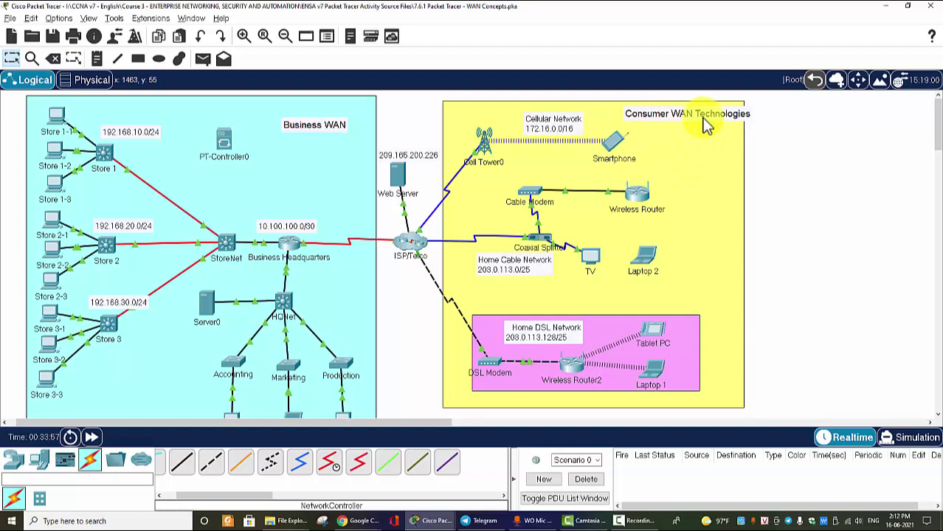
{"action": "scroll", "coordinate": [606, 174], "scroll_direction": "down", "scroll_amount": 3}
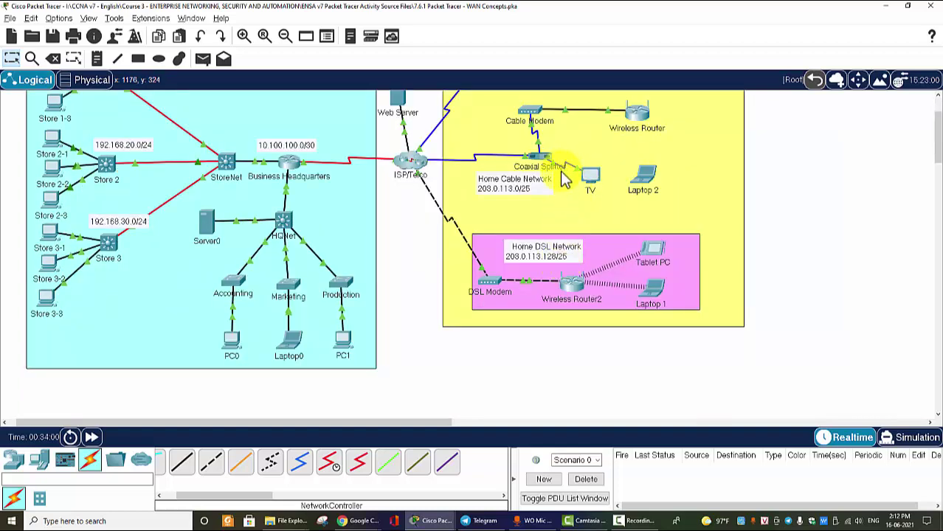
{"action": "scroll", "coordinate": [524, 255], "scroll_direction": "up", "scroll_amount": 3}
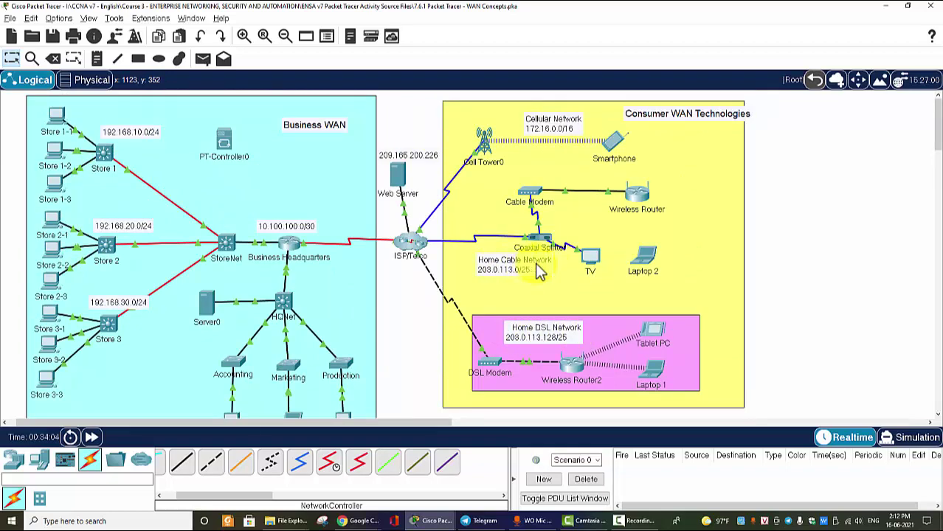
Restore the activity instructions, highlight the question on WAN technologies in use, and place the narrowed window beside the consumer networks
{"action": "mouse_move", "coordinate": [435, 517]}
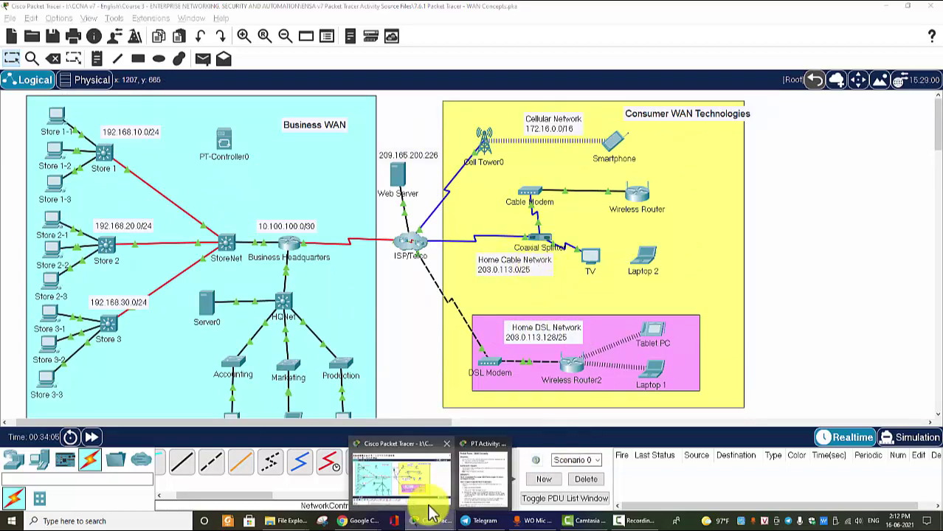
{"action": "left_click", "coordinate": [476, 479]}
{"action": "scroll", "coordinate": [632, 264], "scroll_direction": "down", "scroll_amount": 3}
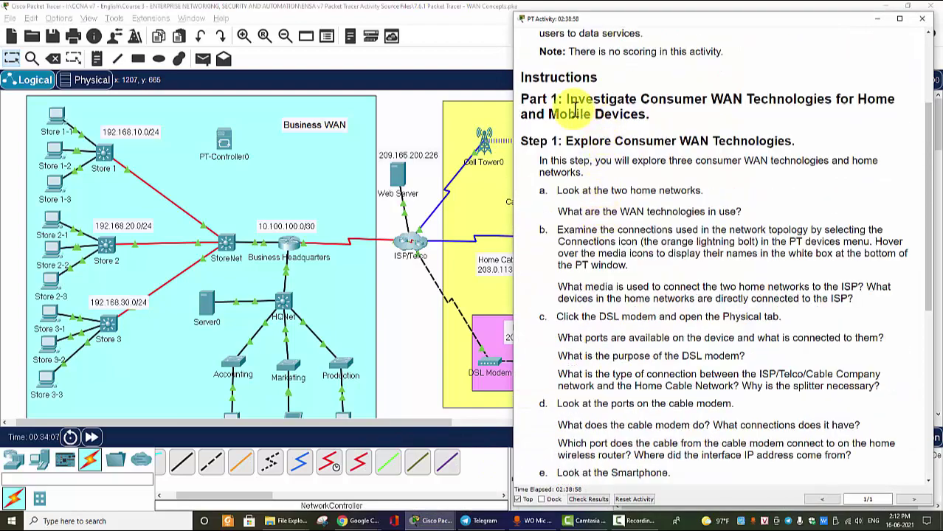
{"action": "left_click_drag", "start_coordinate": [800, 20], "coordinate": [286, 24]}
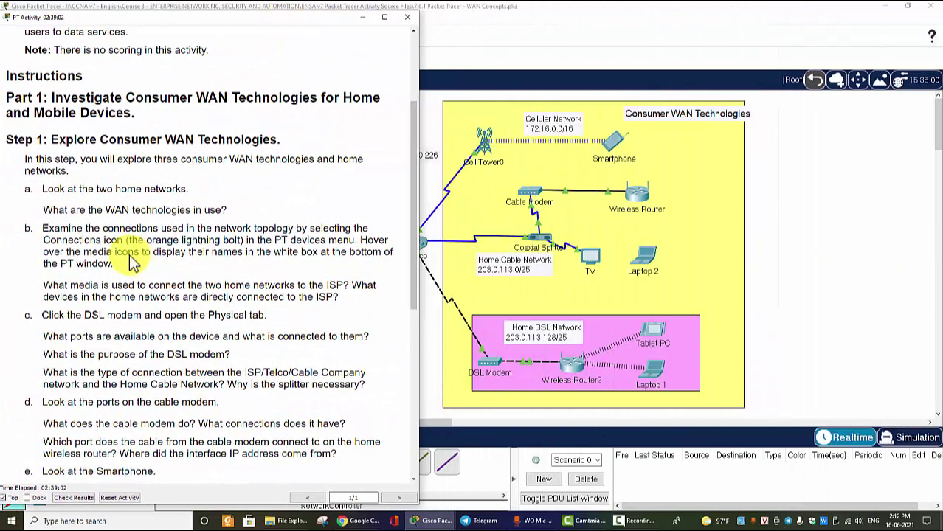
{"action": "left_click_drag", "start_coordinate": [44, 211], "coordinate": [240, 213]}
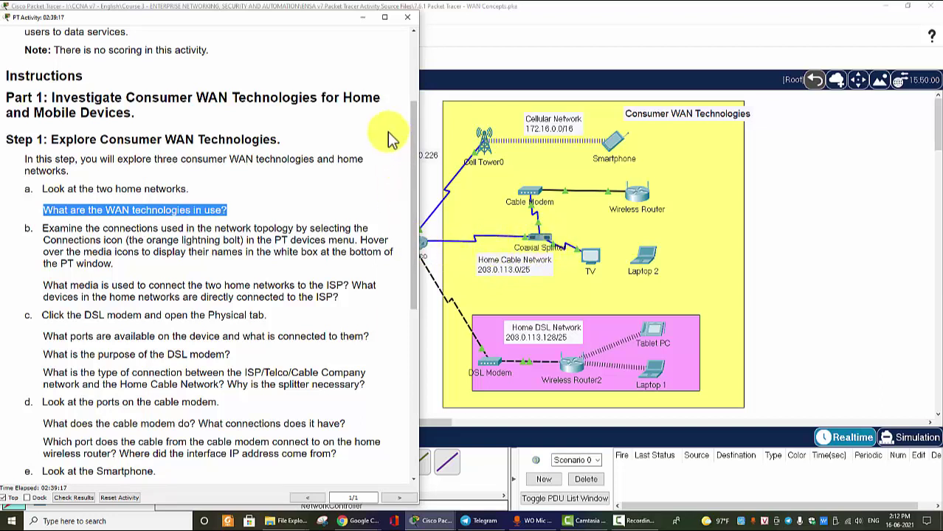
{"action": "left_click_drag", "start_coordinate": [421, 85], "coordinate": [367, 86]}
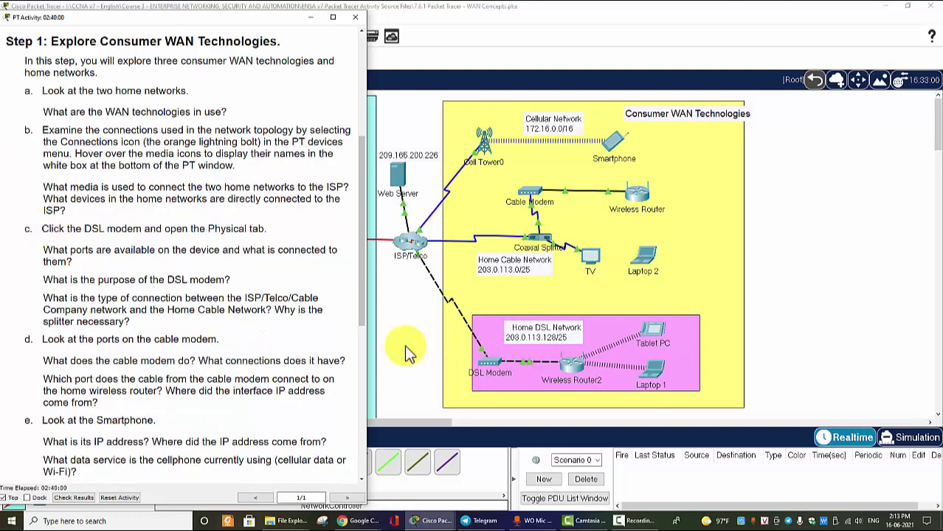
Open the DSL Modem's physical view, enlarge it to inspect its ports, and keep the window clear of the topology
{"action": "left_click_drag", "start_coordinate": [85, 229], "coordinate": [149, 227]}
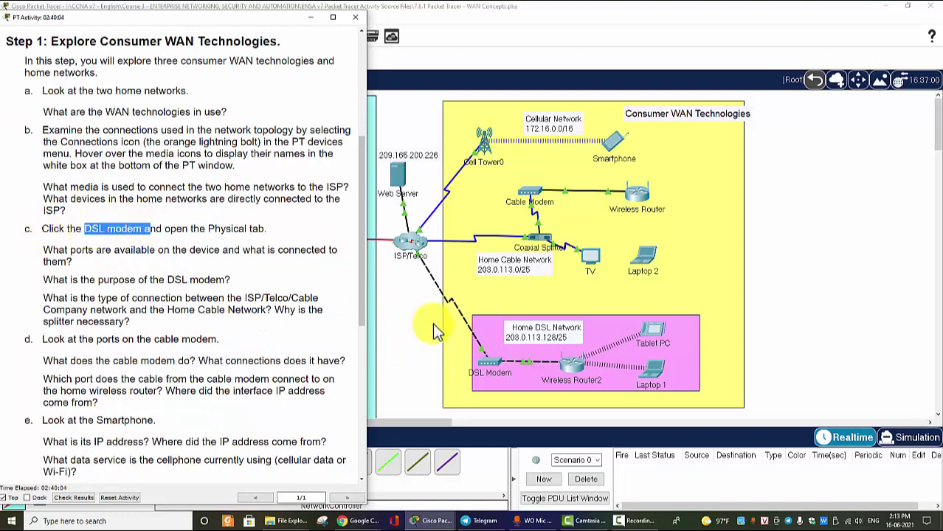
{"action": "left_click", "coordinate": [493, 361]}
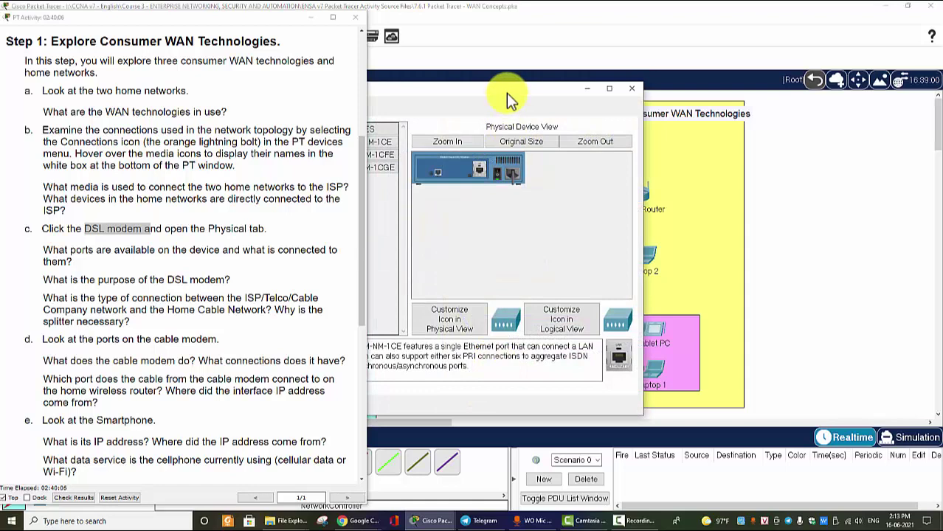
{"action": "left_click_drag", "start_coordinate": [506, 93], "coordinate": [624, 87]}
{"action": "left_click", "coordinate": [575, 135]}
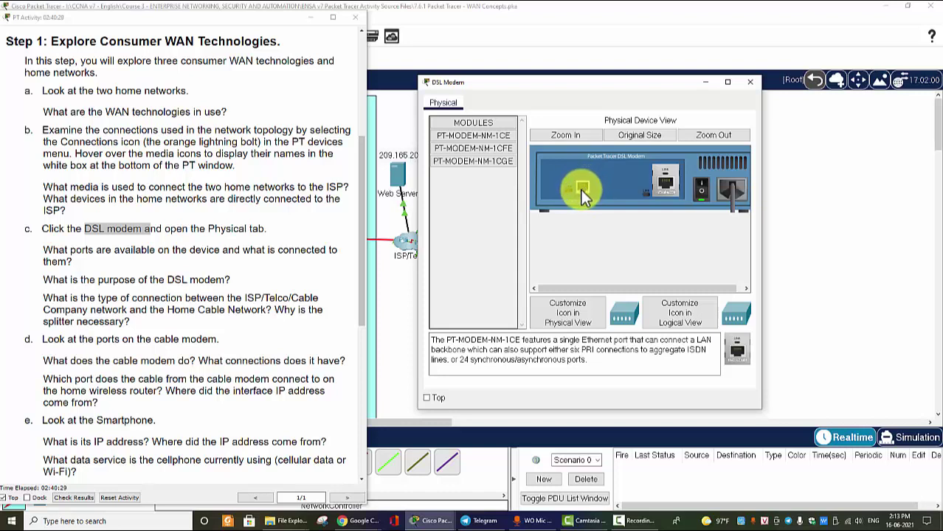
{"action": "left_click_drag", "start_coordinate": [581, 190], "coordinate": [579, 190]}
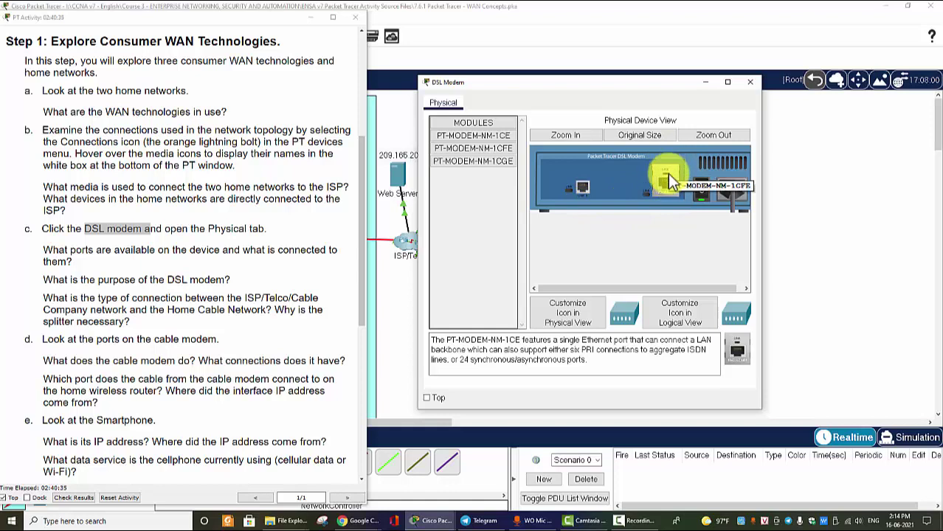
{"action": "left_click_drag", "start_coordinate": [655, 93], "coordinate": [876, 115]}
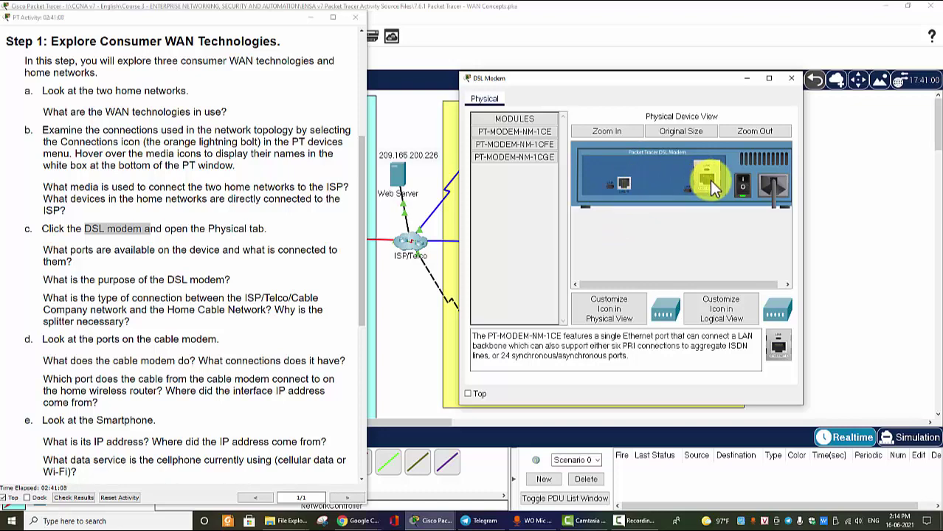
{"action": "left_click_drag", "start_coordinate": [707, 79], "coordinate": [819, 90]}
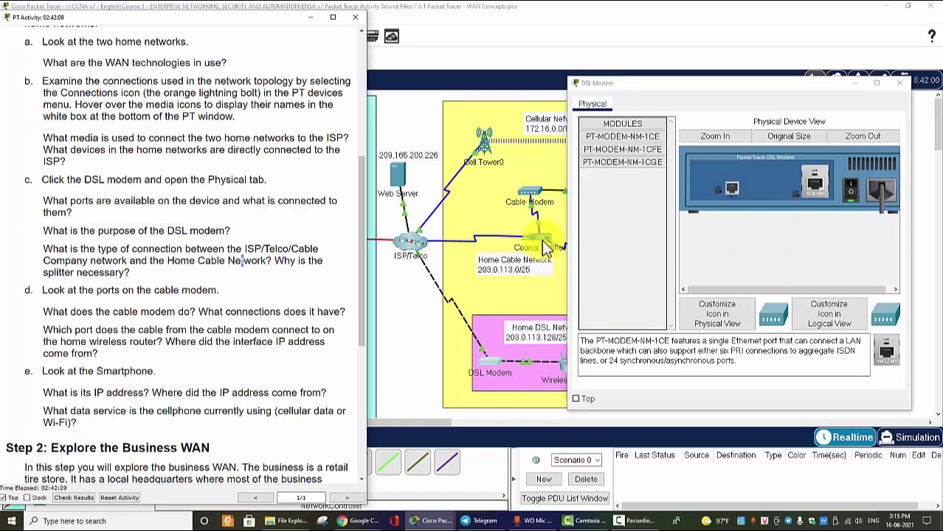
Review the questions on the DSL modem's purpose, the ISP to Home Cable Network connection, and the need for the splitter
{"action": "left_click_drag", "start_coordinate": [42, 231], "coordinate": [230, 233]}
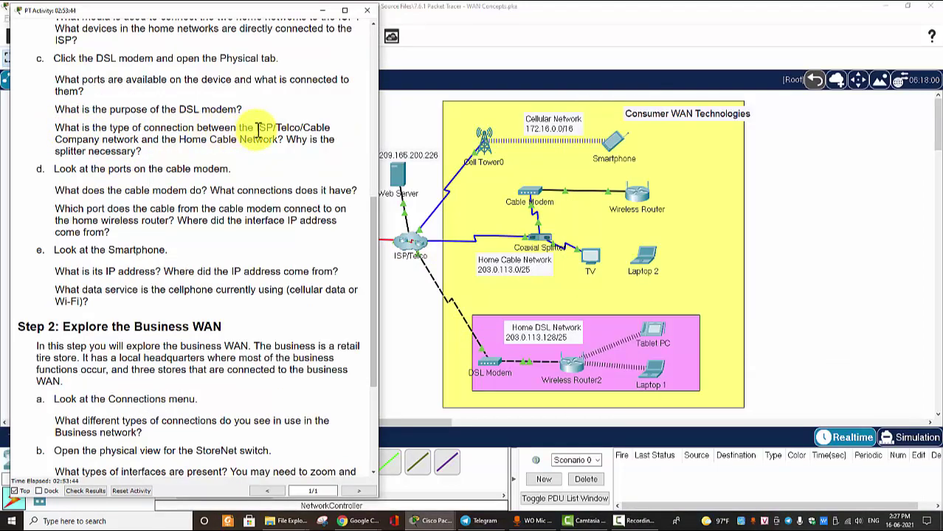
{"action": "left_click_drag", "start_coordinate": [257, 127], "coordinate": [280, 151]}
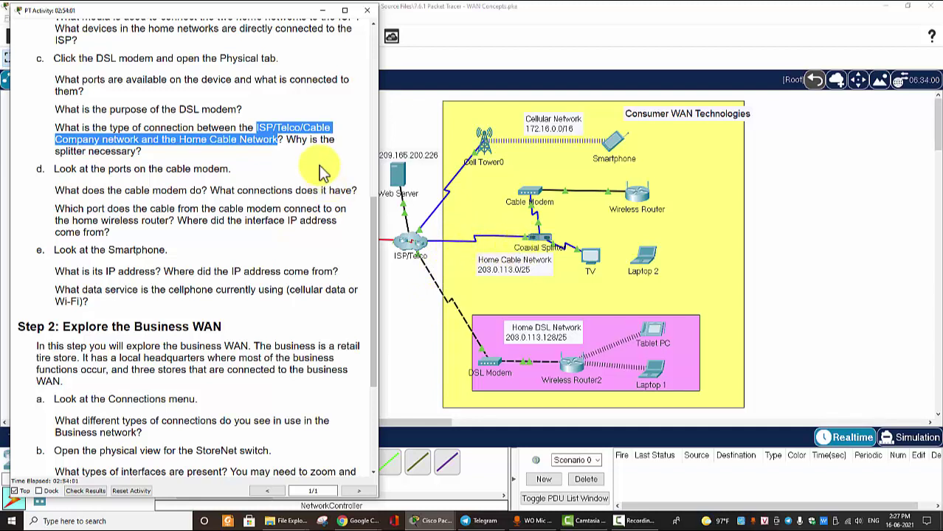
{"action": "left_click_drag", "start_coordinate": [287, 140], "coordinate": [136, 151]}
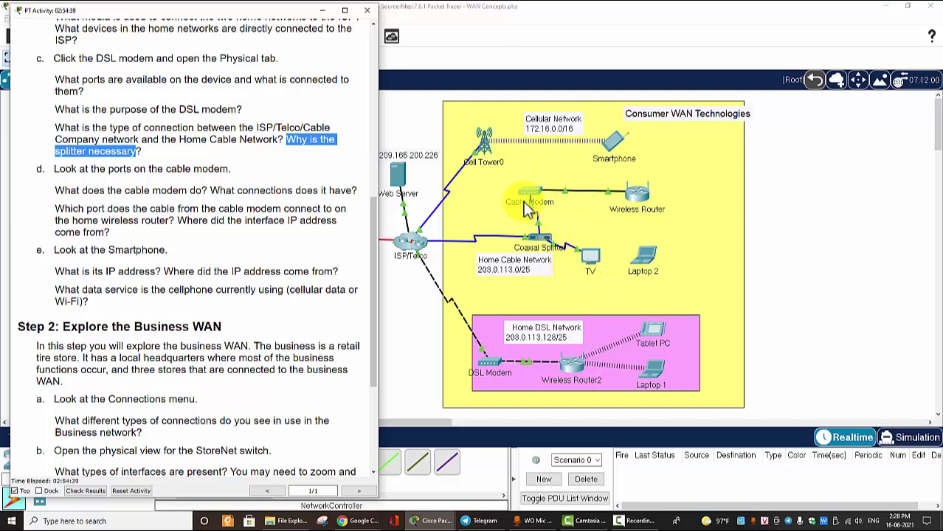
{"action": "left_click", "coordinate": [70, 170]}
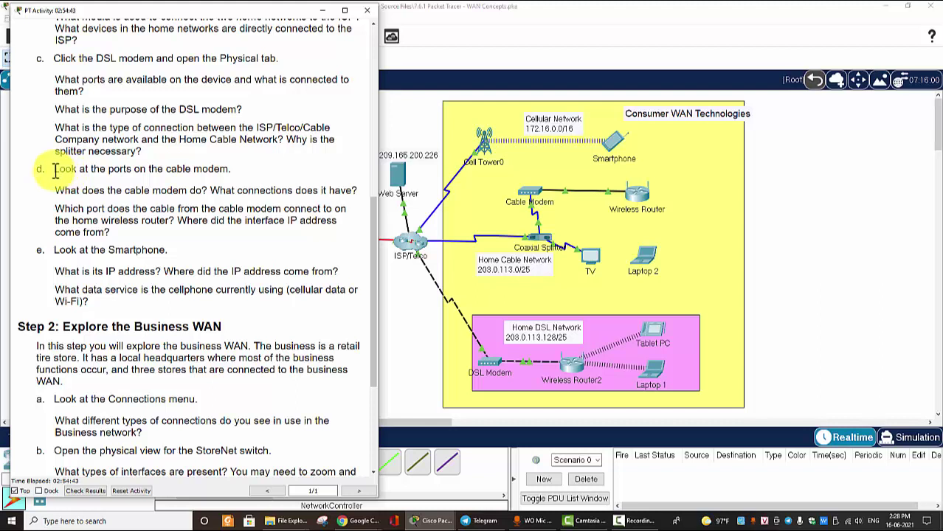
Examine the Cable Modem's ports in its physical view alongside the step d questions and its link to the Wireless Router
{"action": "left_click_drag", "start_coordinate": [55, 170], "coordinate": [232, 172]}
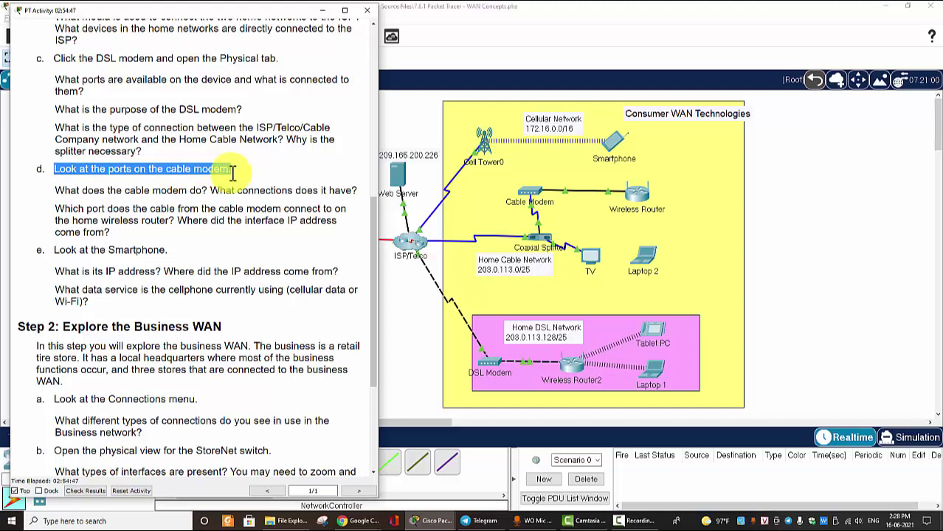
{"action": "left_click_drag", "start_coordinate": [55, 190], "coordinate": [197, 192]}
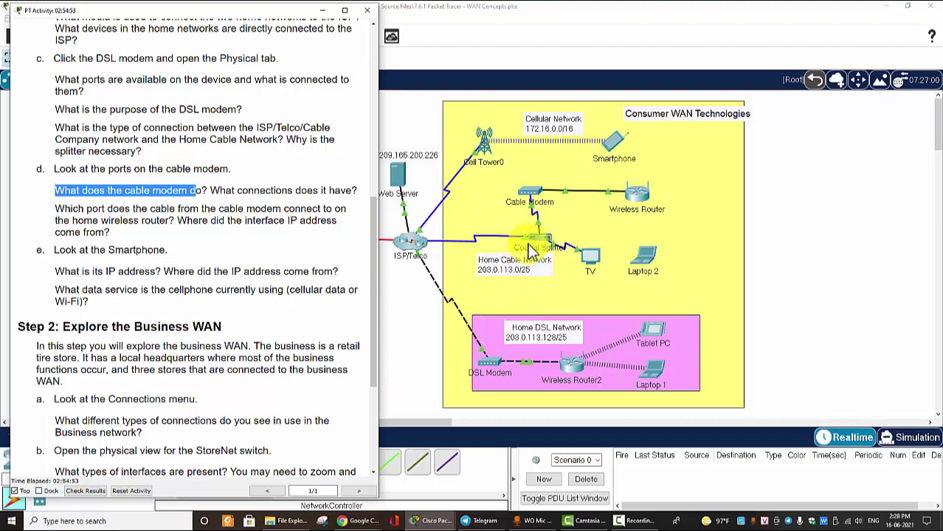
{"action": "left_click", "coordinate": [530, 196]}
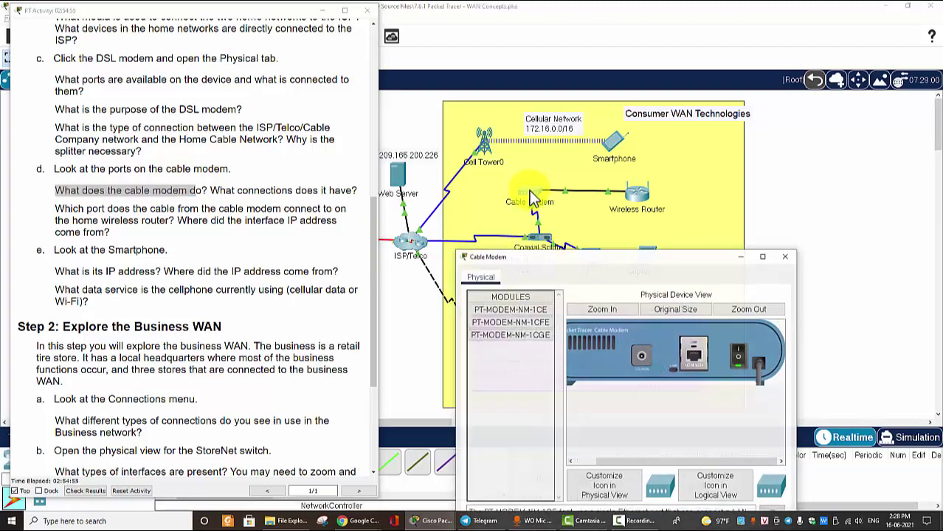
{"action": "left_click_drag", "start_coordinate": [590, 307], "coordinate": [708, 252]}
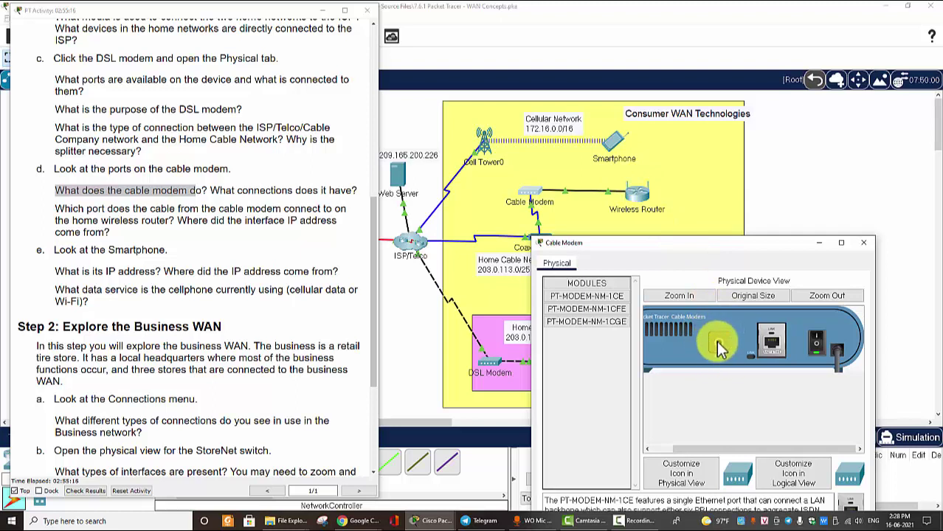
{"action": "left_click_drag", "start_coordinate": [592, 243], "coordinate": [600, 263]}
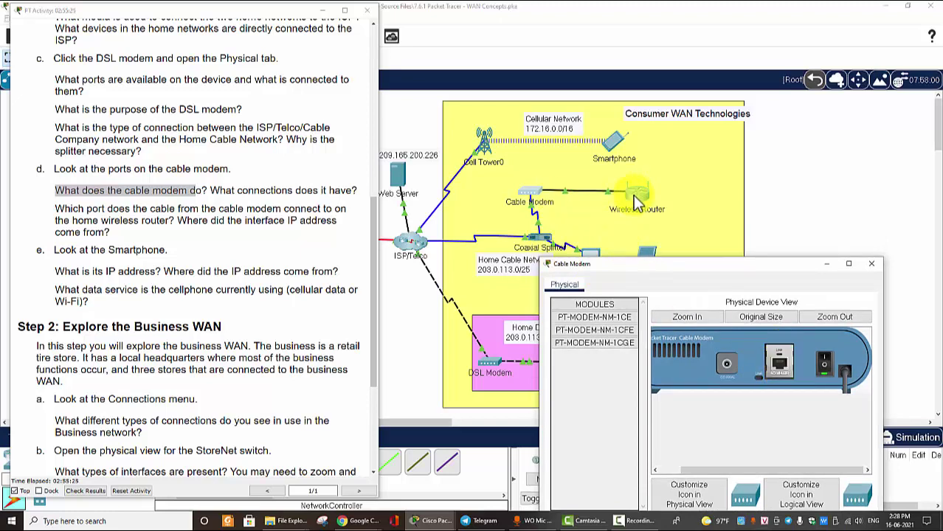
{"action": "left_click_drag", "start_coordinate": [709, 266], "coordinate": [631, 141]}
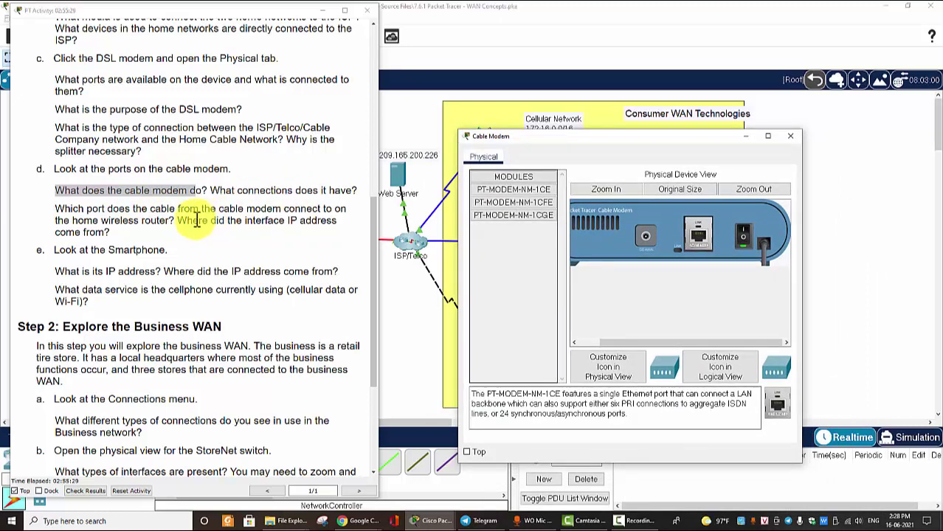
{"action": "left_click_drag", "start_coordinate": [179, 221], "coordinate": [330, 236]}
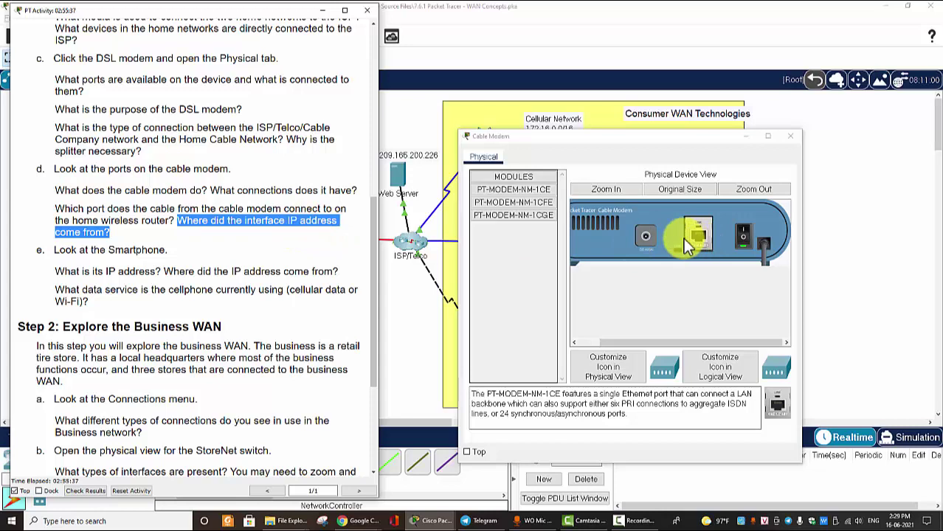
{"action": "left_click_drag", "start_coordinate": [563, 140], "coordinate": [589, 271]}
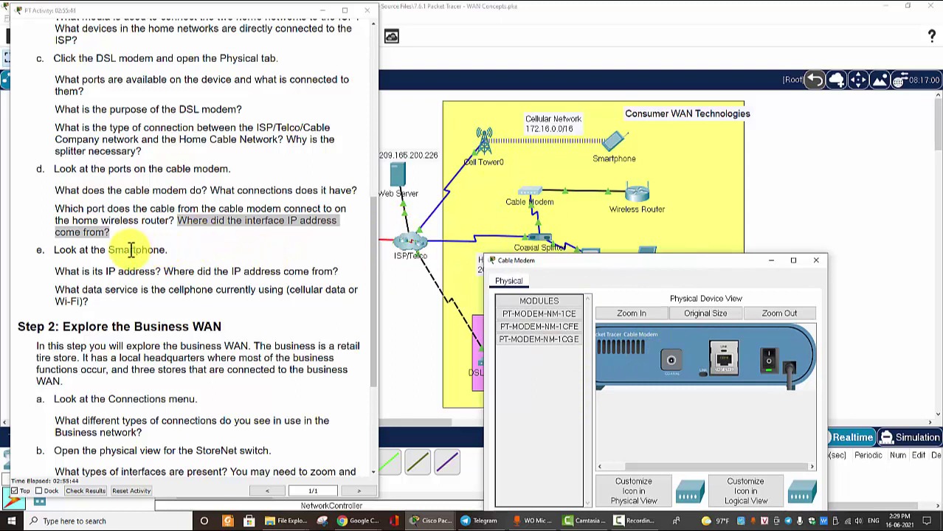
Read the Smartphone questions in step e and put away the Cable Modem window to expose the cellular network
{"action": "left_click", "coordinate": [88, 250]}
{"action": "left_click_drag", "start_coordinate": [57, 251], "coordinate": [216, 251]}
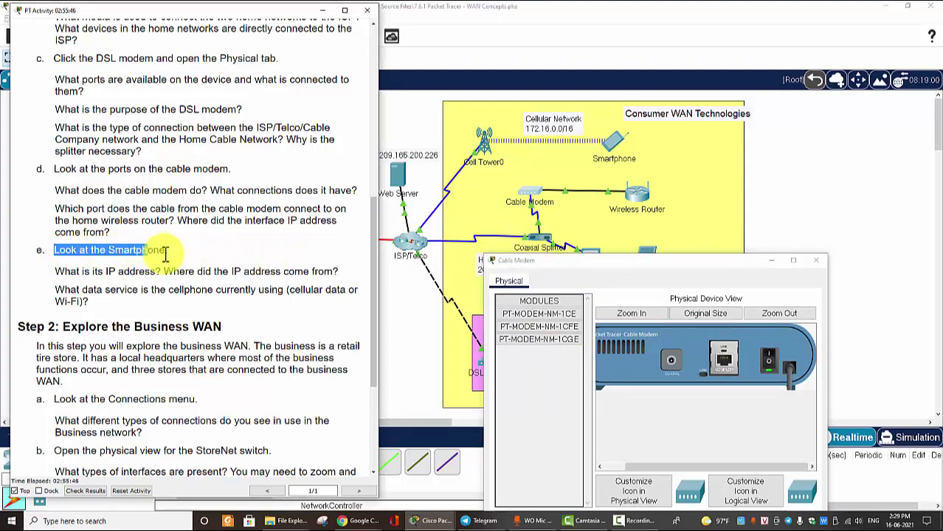
{"action": "left_click", "coordinate": [195, 267]}
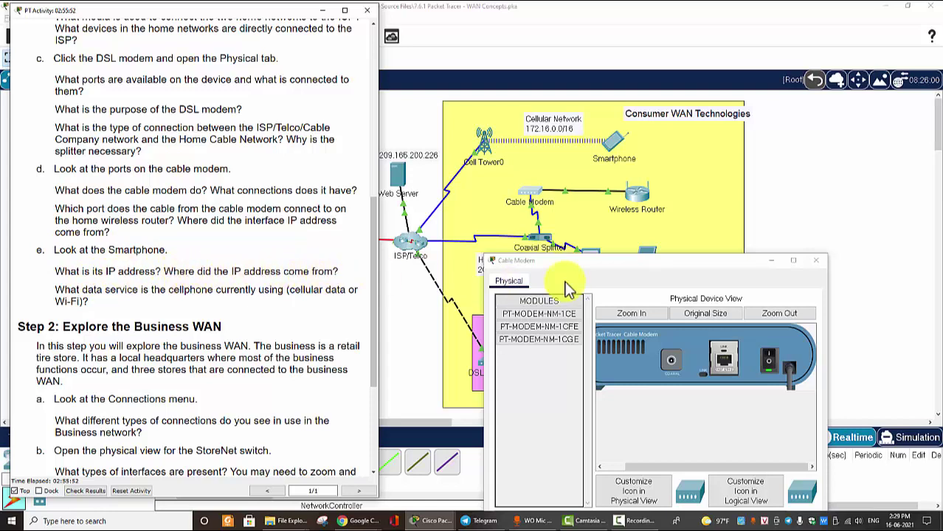
{"action": "left_click", "coordinate": [771, 260]}
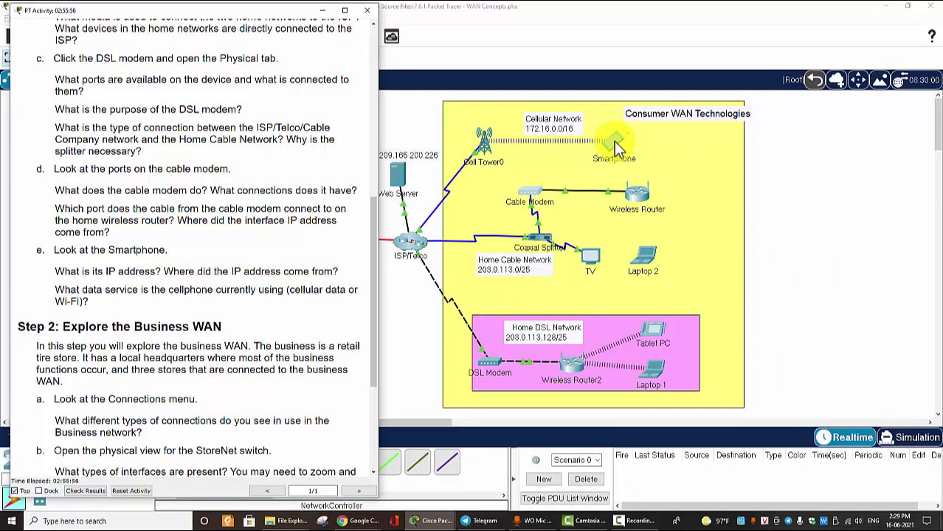
{"action": "left_click", "coordinate": [785, 165]}
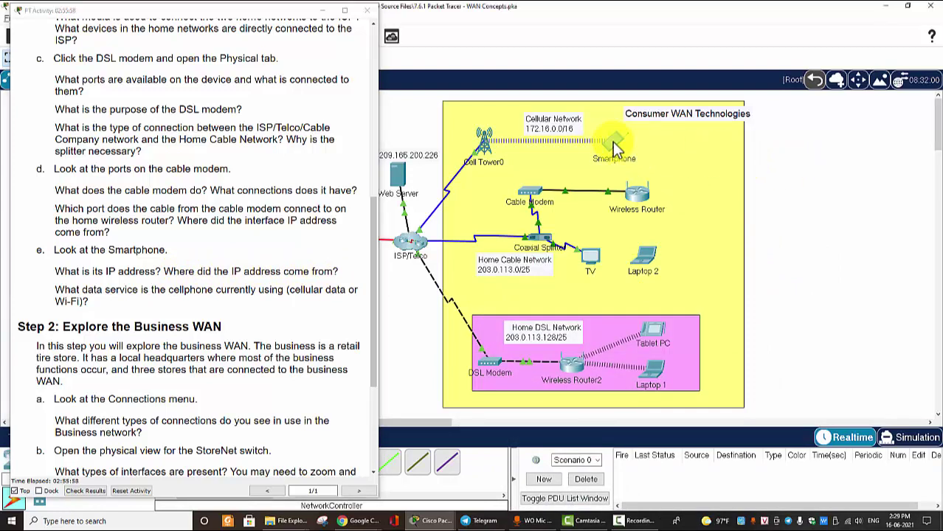
Check the Smartphone's address details on the topology and read the step e question about its data service
{"action": "mouse_move", "coordinate": [613, 143]}
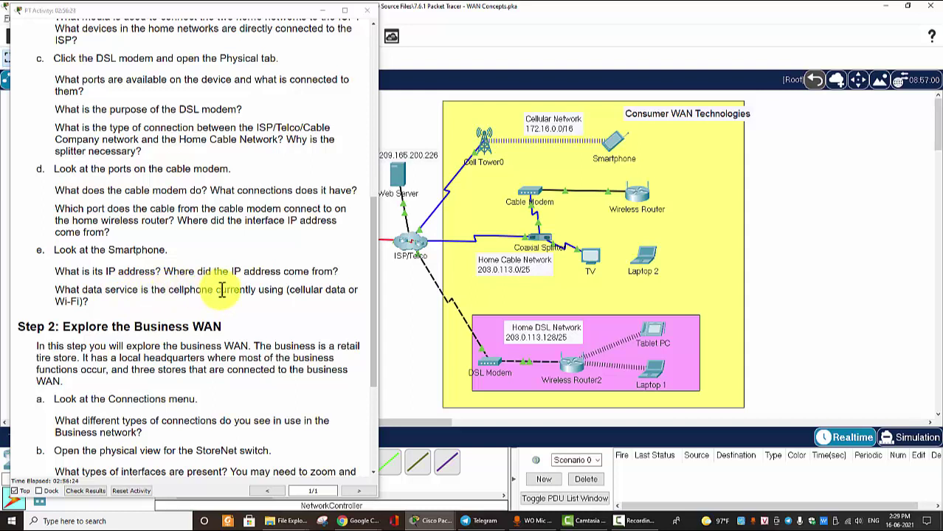
{"action": "left_click_drag", "start_coordinate": [288, 289], "coordinate": [345, 290]}
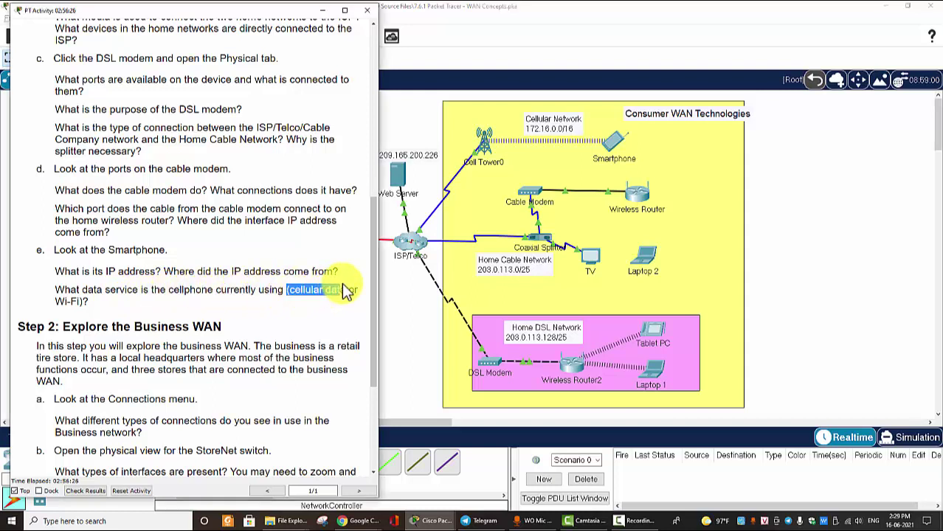
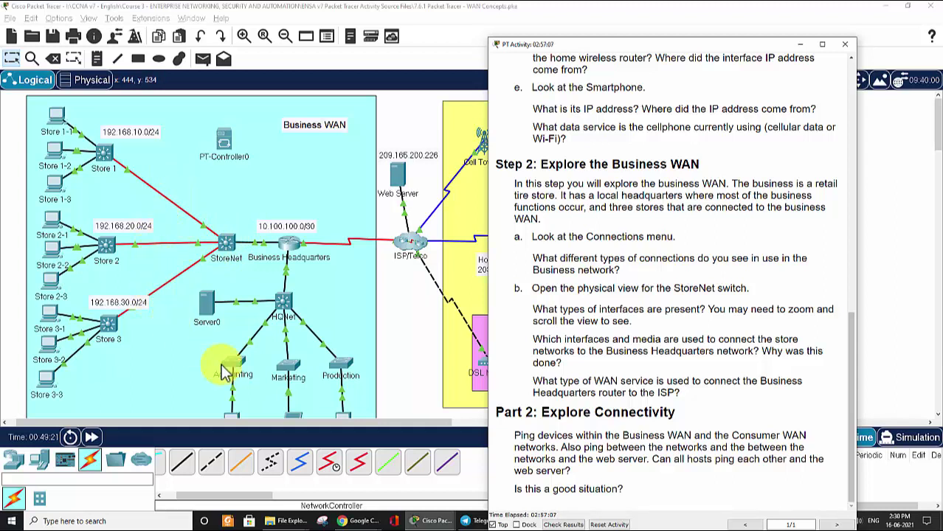
Compare the available cable types with the links used in the Business WAN, including the ports on the Store 3 to StoreNet link
{"action": "left_click", "coordinate": [259, 502]}
{"action": "left_click_drag", "start_coordinate": [260, 502], "coordinate": [225, 491]}
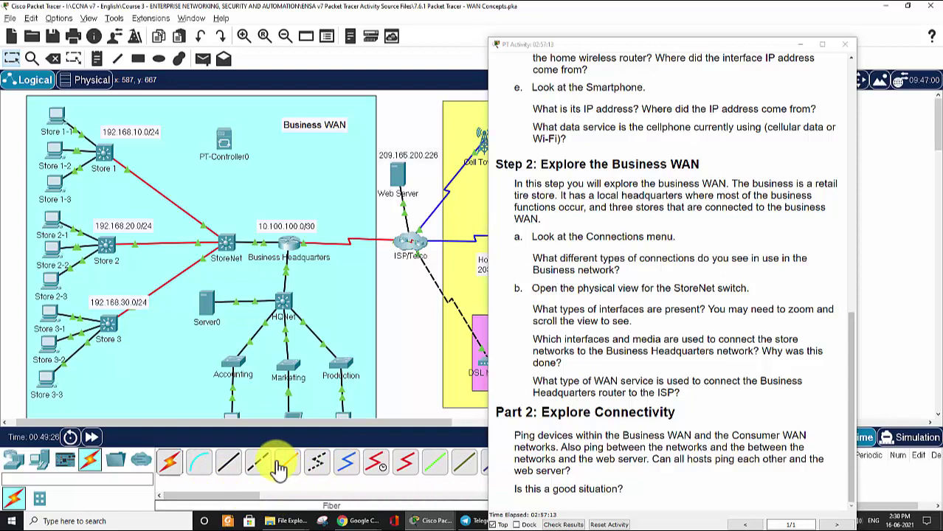
{"action": "left_click", "coordinate": [168, 334]}
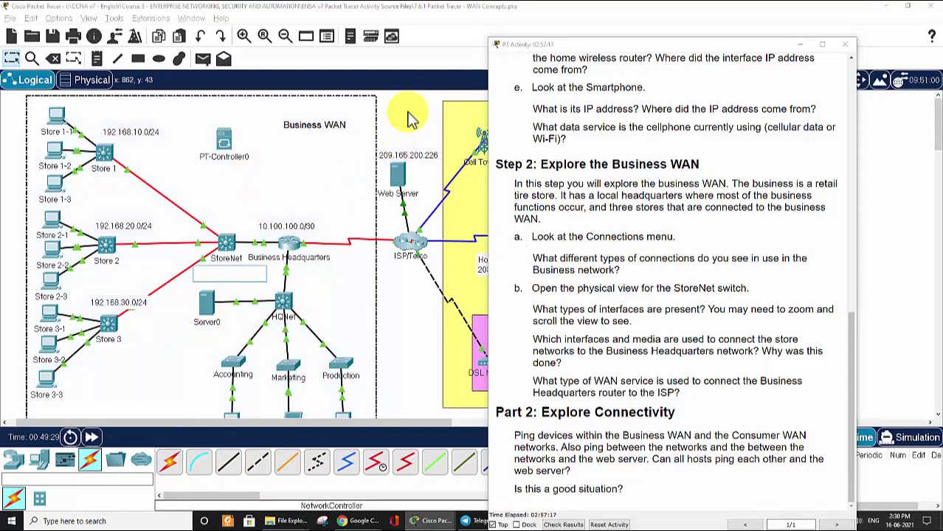
{"action": "left_click", "coordinate": [299, 216]}
{"action": "mouse_move", "coordinate": [208, 267]}
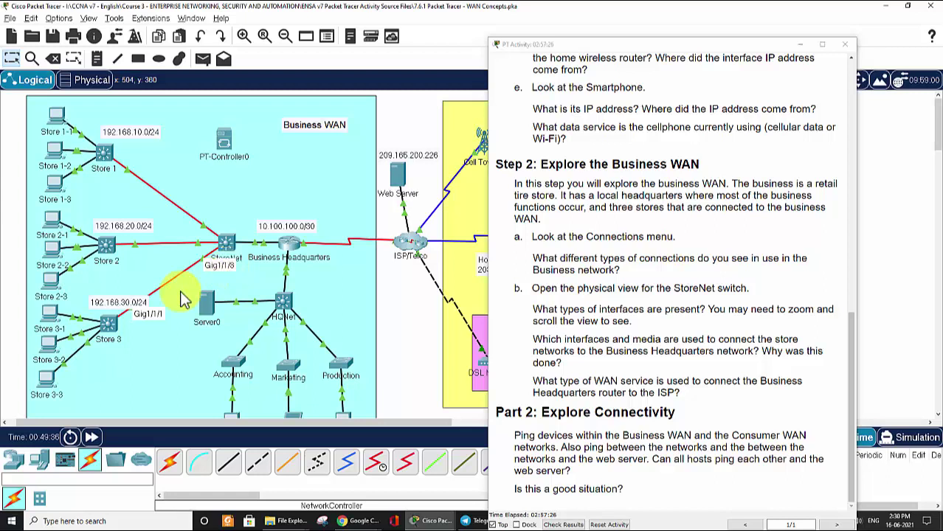
{"action": "mouse_move", "coordinate": [200, 497]}
{"action": "left_mouse_down"}
{"action": "mouse_move", "coordinate": [246, 501]}
{"action": "mouse_move", "coordinate": [184, 499]}
{"action": "left_mouse_up"}
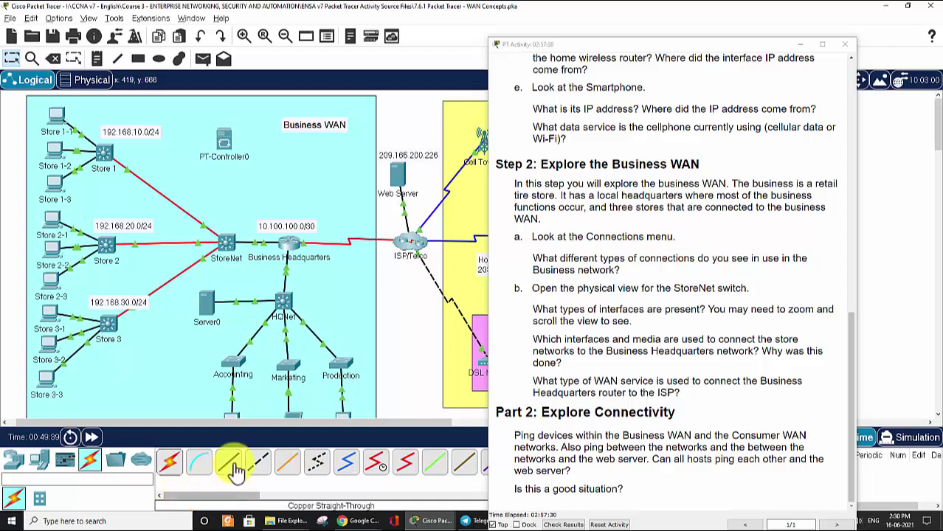
{"action": "left_click_drag", "start_coordinate": [16, 418], "coordinate": [366, 344]}
{"action": "left_click_drag", "start_coordinate": [186, 269], "coordinate": [200, 87]}
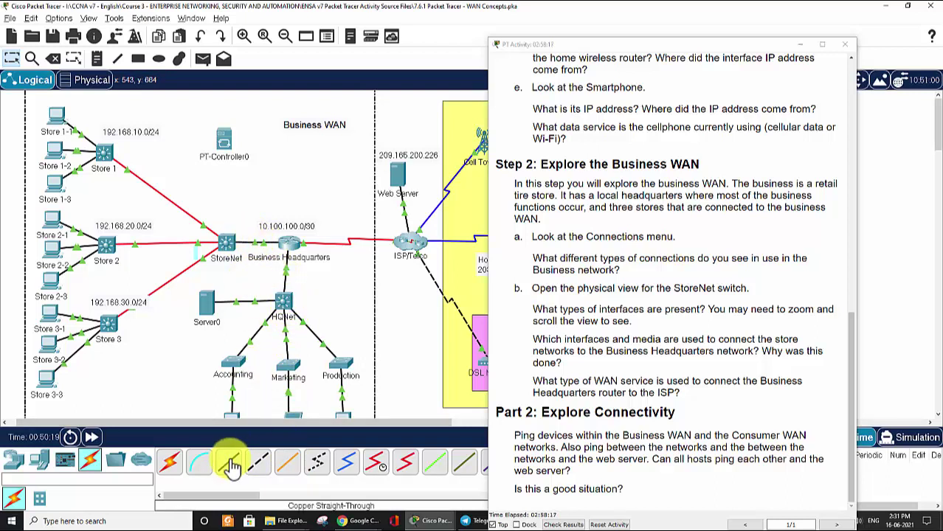
Read the step b question on interface types and open the StoreNet switch's physical view beside the instructions
{"action": "left_click", "coordinate": [641, 276]}
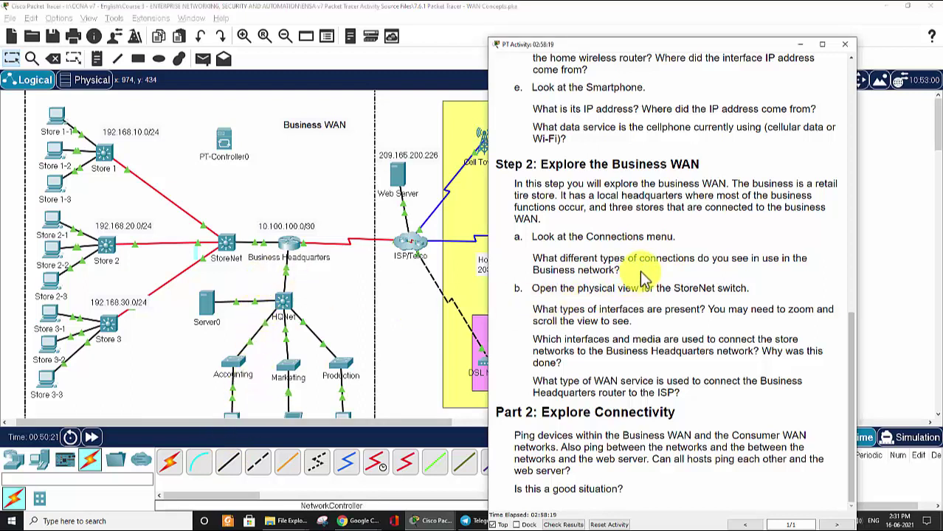
{"action": "left_click_drag", "start_coordinate": [534, 311], "coordinate": [699, 311]}
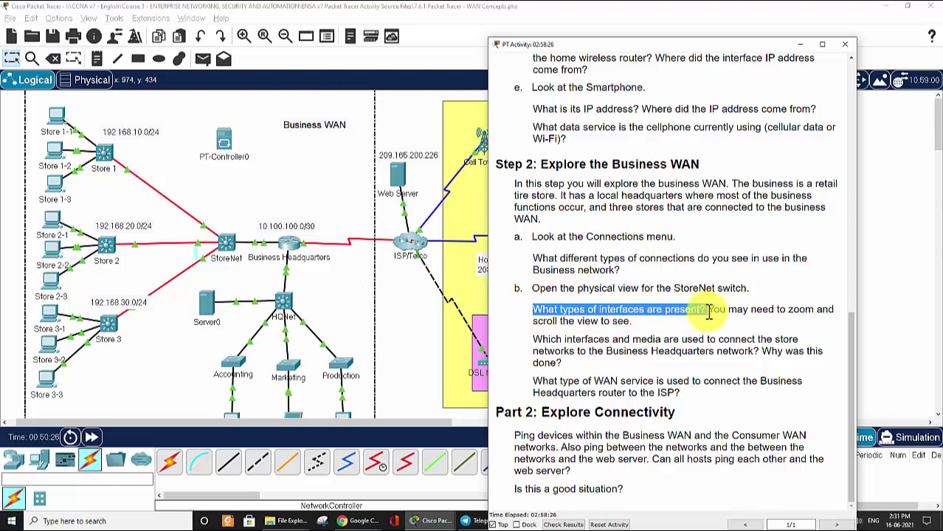
{"action": "left_click_drag", "start_coordinate": [709, 311], "coordinate": [708, 312]}
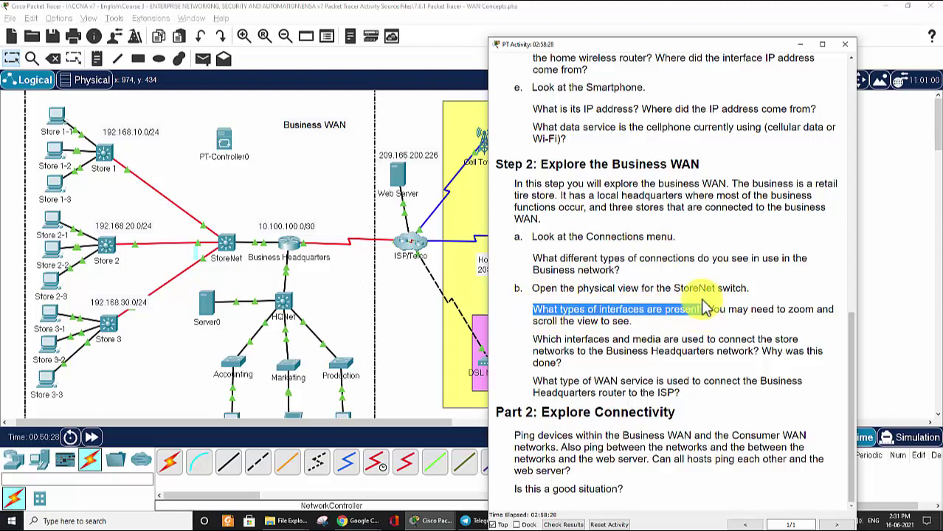
{"action": "left_click", "coordinate": [230, 251]}
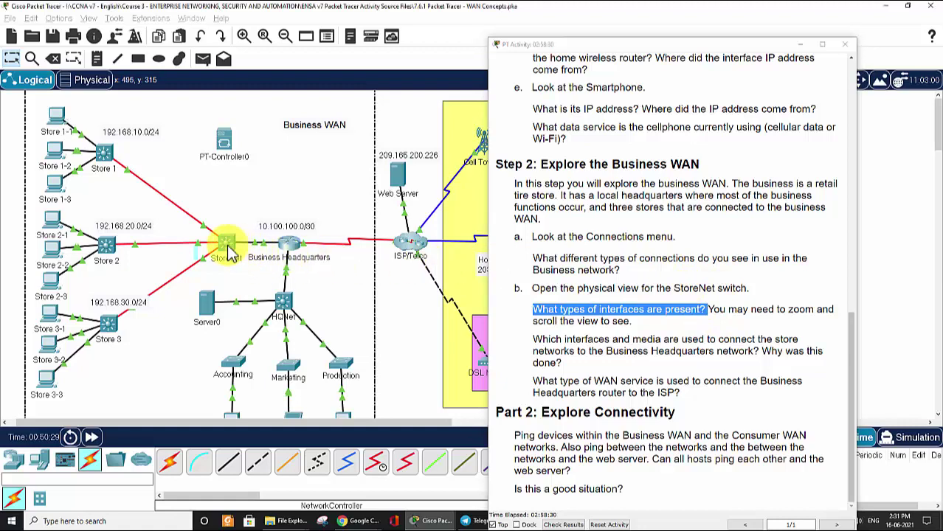
{"action": "left_click_drag", "start_coordinate": [405, 94], "coordinate": [115, 75]}
{"action": "left_click_drag", "start_coordinate": [353, 87], "coordinate": [465, 88]}
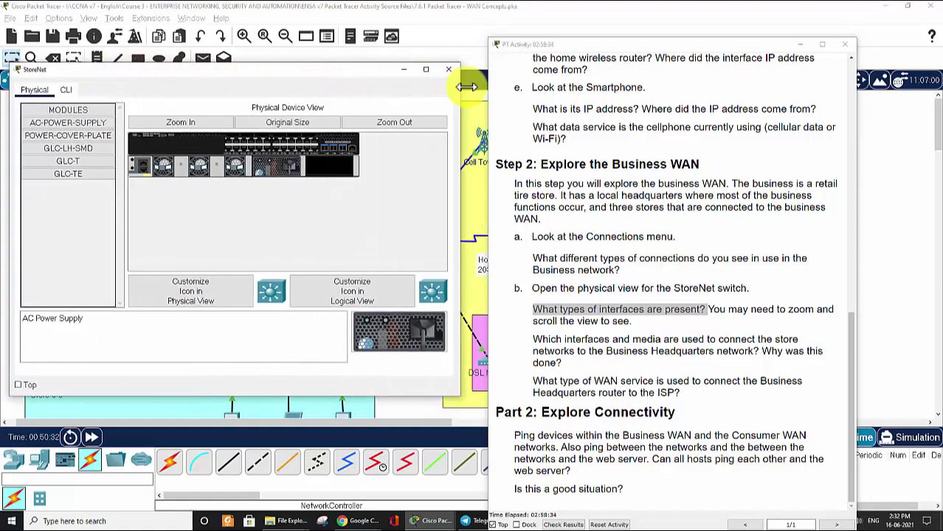
Enlarge StoreNet's physical view and make room for its window to inspect the switch's ports
{"action": "left_click", "coordinate": [182, 123]}
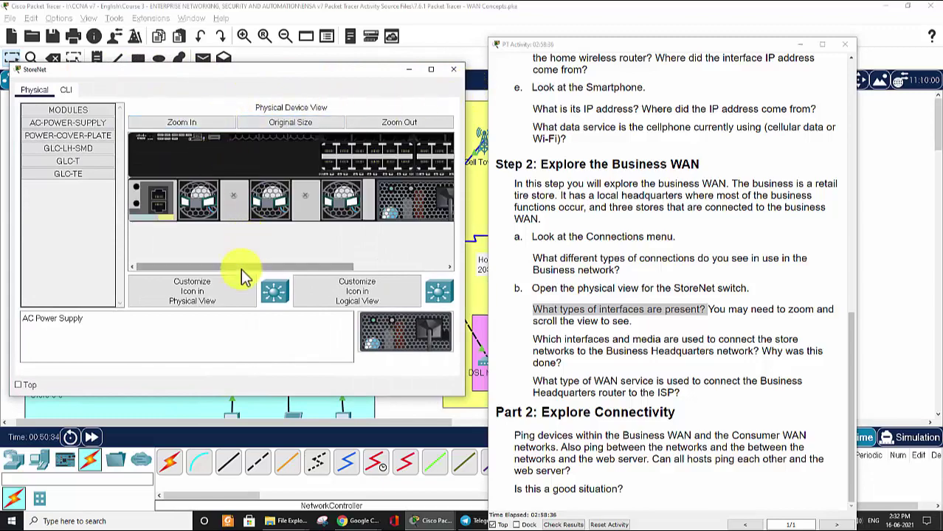
{"action": "left_click_drag", "start_coordinate": [633, 51], "coordinate": [718, 19]}
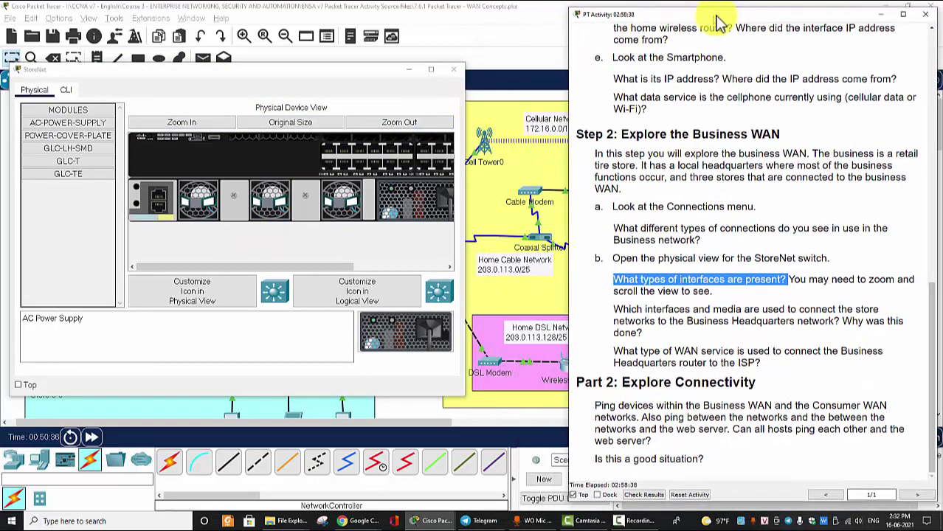
{"action": "left_click_drag", "start_coordinate": [464, 91], "coordinate": [550, 92]}
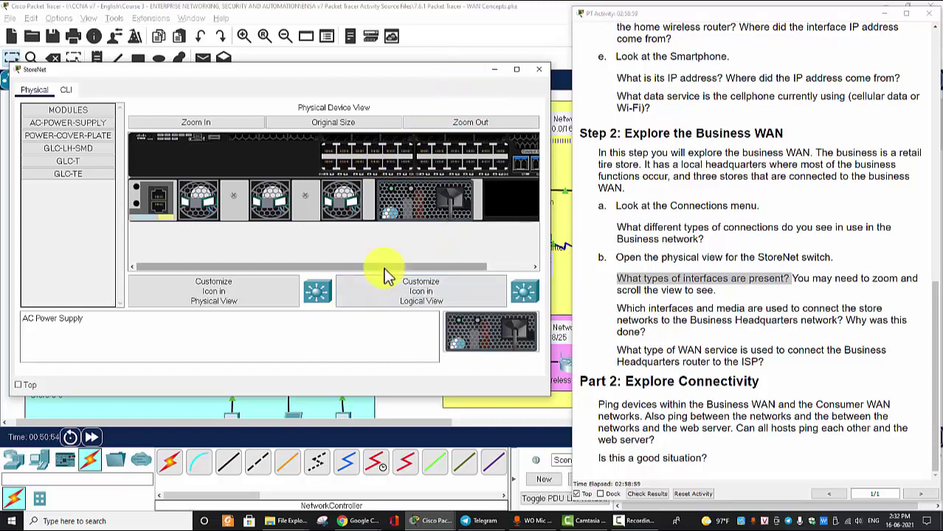
{"action": "left_click_drag", "start_coordinate": [389, 267], "coordinate": [463, 269]}
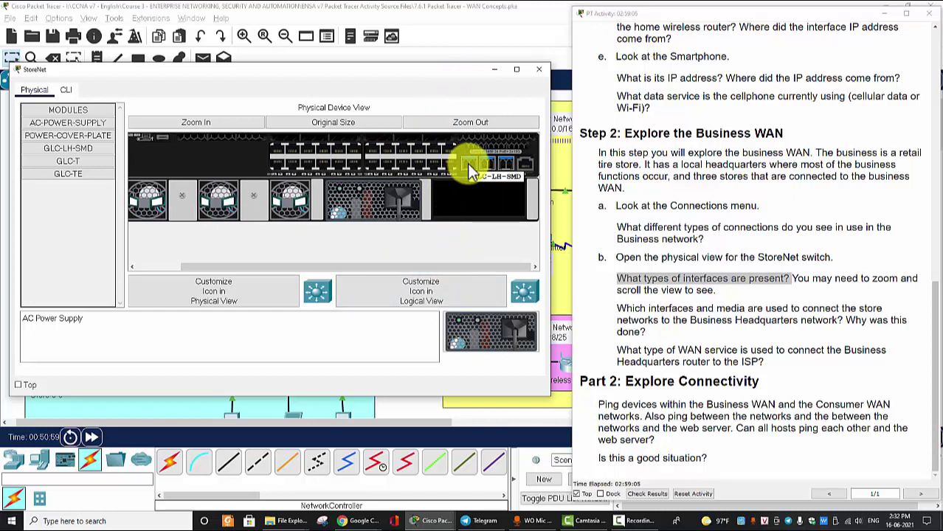
Read the GLC-LH-SMD module's description, noting its SFP type and the ports it operates in
{"action": "left_click", "coordinate": [77, 148]}
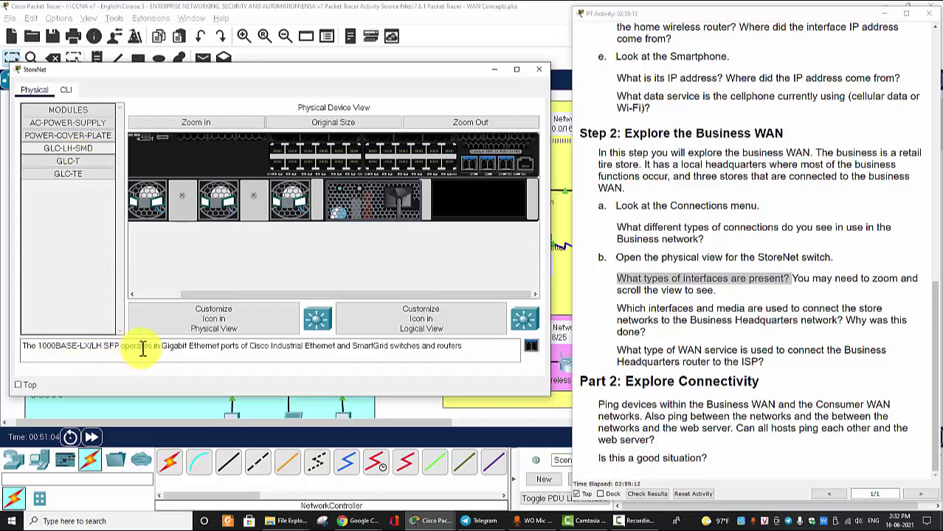
{"action": "left_click_drag", "start_coordinate": [164, 347], "coordinate": [242, 345]}
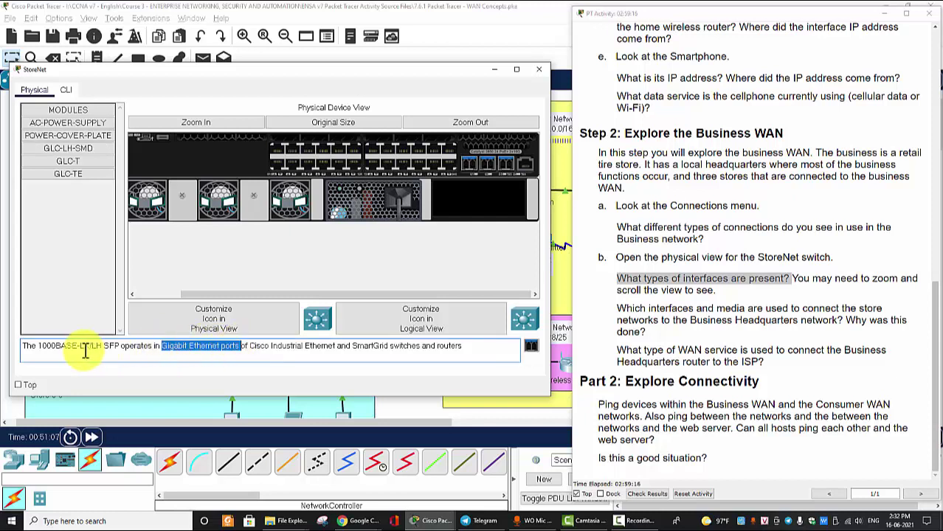
{"action": "left_click", "coordinate": [36, 347]}
{"action": "left_click_drag", "start_coordinate": [37, 347], "coordinate": [81, 348]}
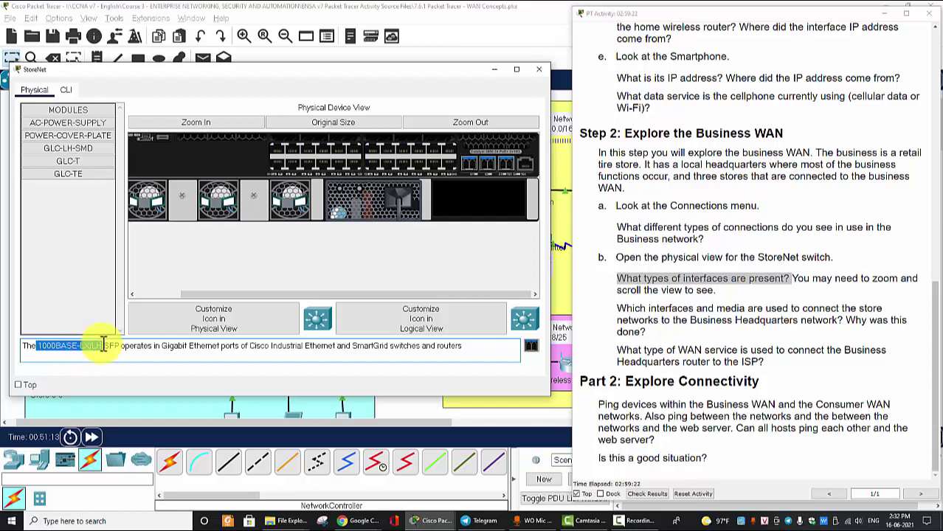
{"action": "left_click_drag", "start_coordinate": [103, 347], "coordinate": [123, 347]}
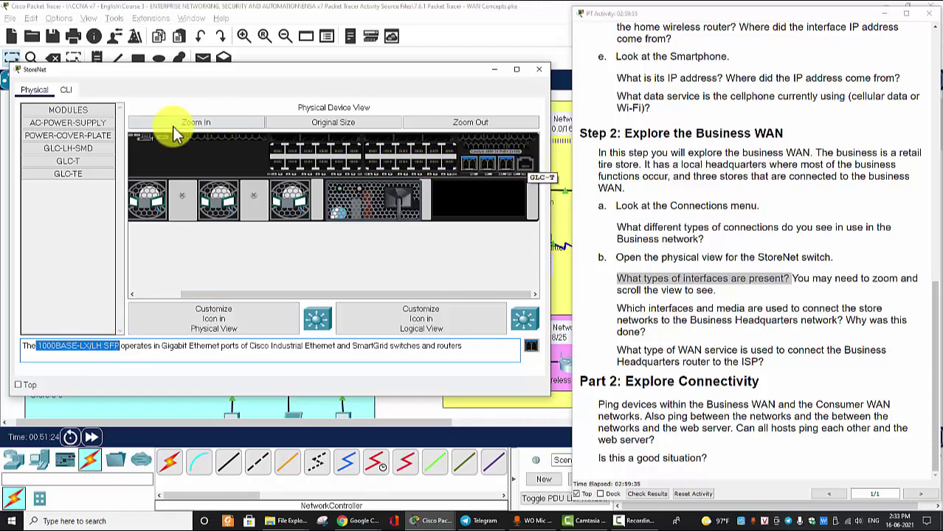
Read the GLC-T module's description, noting its SFP type and cabling
{"action": "left_click", "coordinate": [76, 161]}
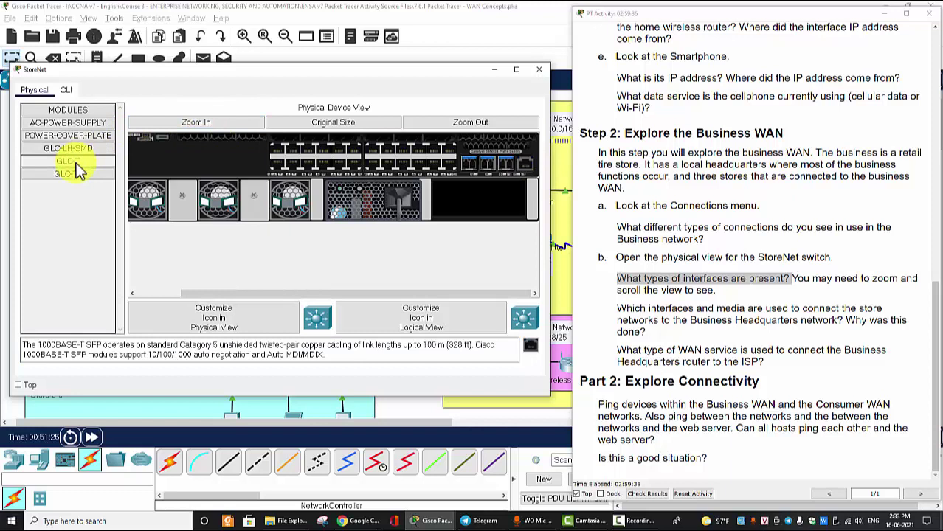
{"action": "left_click", "coordinate": [26, 347]}
{"action": "left_click_drag", "start_coordinate": [26, 345], "coordinate": [114, 340]}
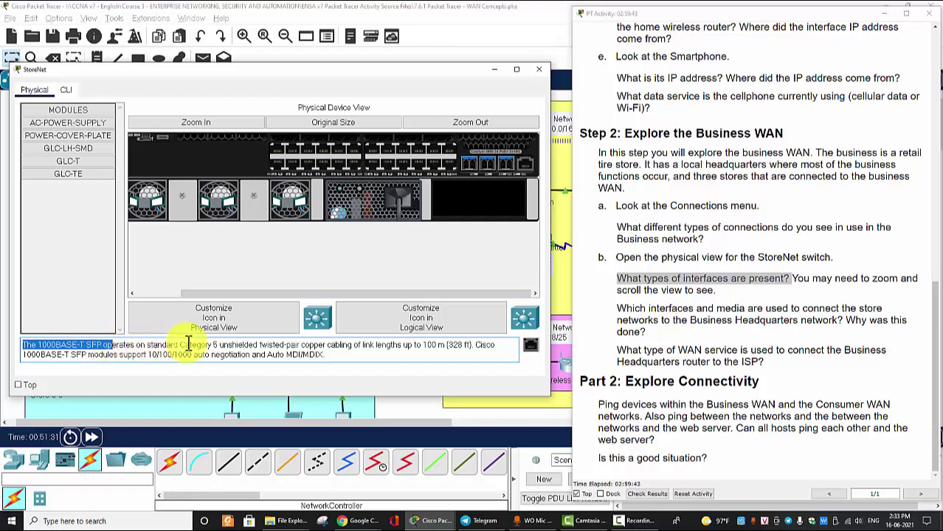
{"action": "left_click_drag", "start_coordinate": [178, 344], "coordinate": [353, 345]}
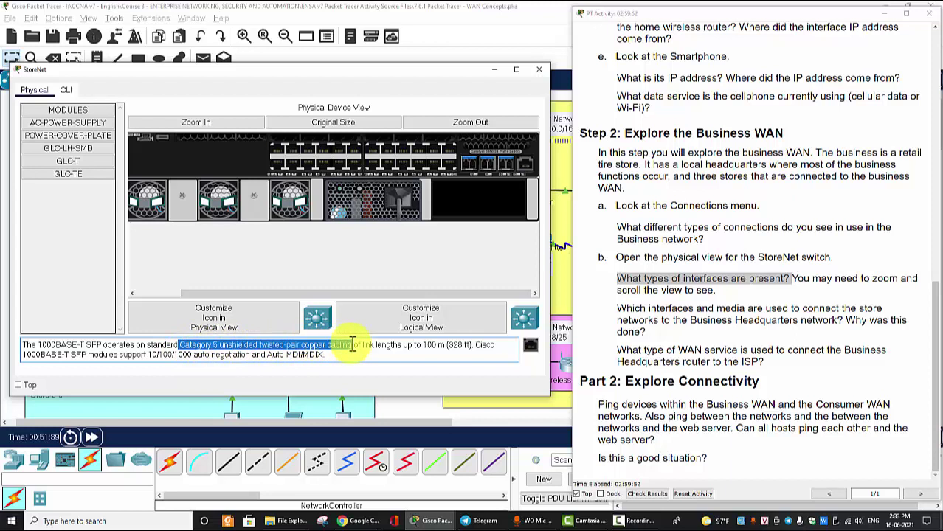
Review the questions on store network media and the Headquarters WAN service, and put away the StoreNet window to expose the links
{"action": "left_click", "coordinate": [657, 295]}
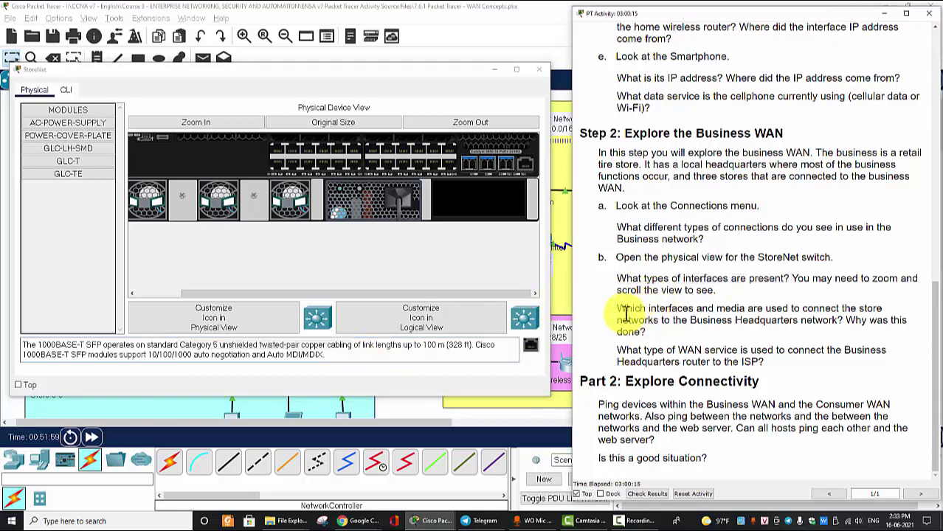
{"action": "left_click_drag", "start_coordinate": [617, 310], "coordinate": [846, 322]}
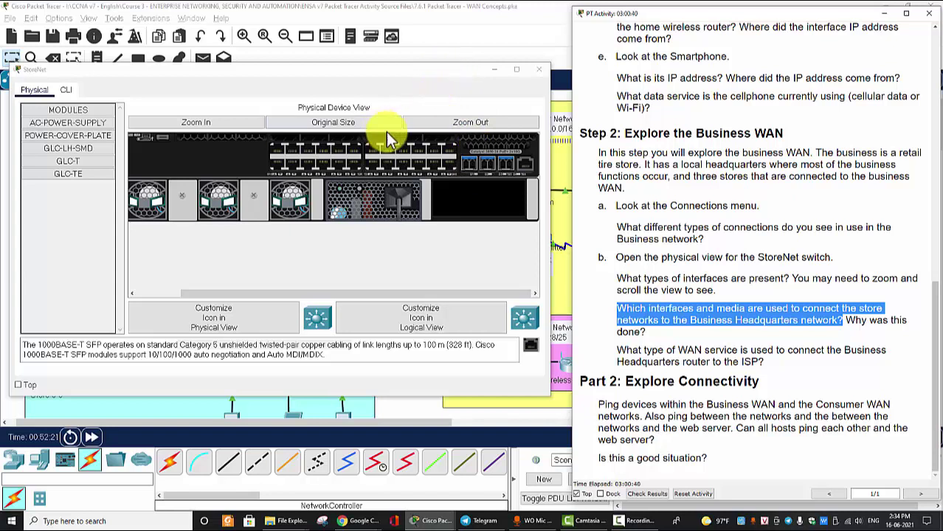
{"action": "left_click", "coordinate": [856, 325]}
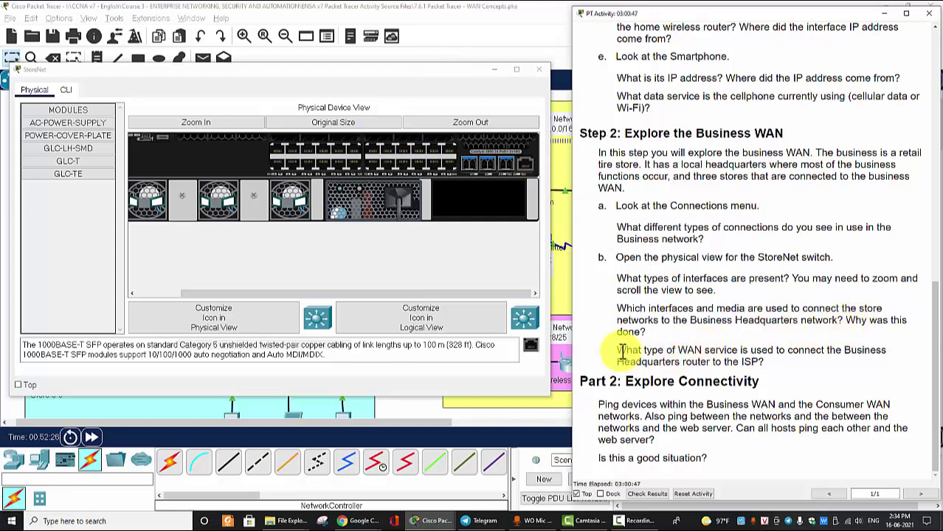
{"action": "left_click_drag", "start_coordinate": [623, 351], "coordinate": [761, 364]}
{"action": "left_click", "coordinate": [494, 69]}
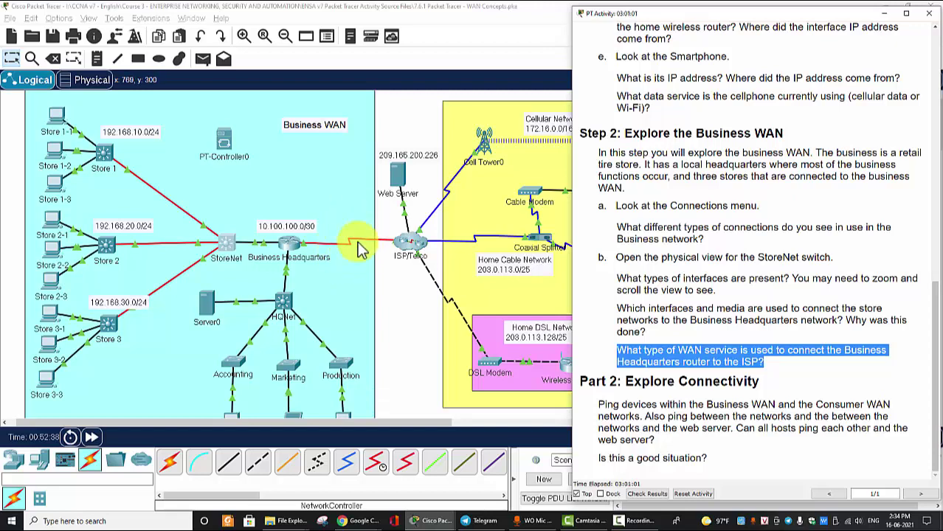
Read the Part 2 instructions on exploring connectivity between the Business WAN and Consumer WAN networks
{"action": "left_click", "coordinate": [362, 423]}
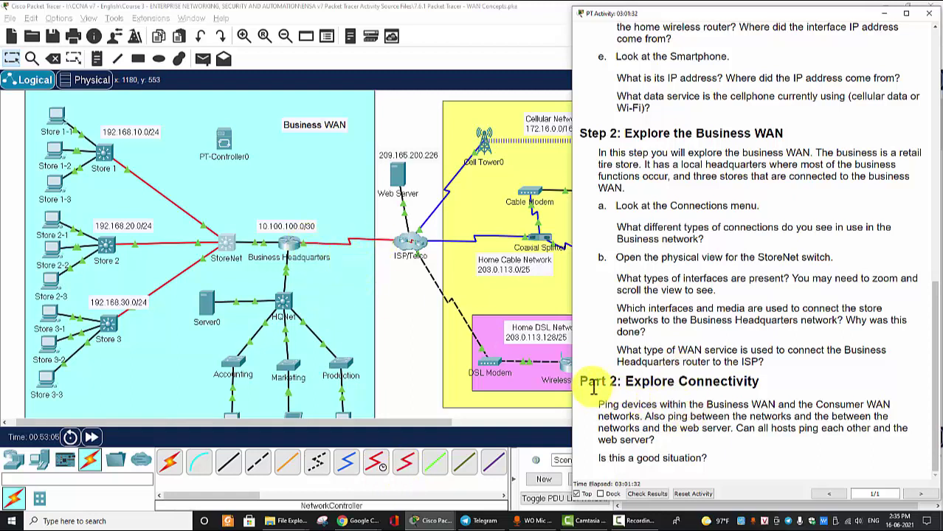
{"action": "left_click_drag", "start_coordinate": [583, 384], "coordinate": [726, 400]}
{"action": "left_click", "coordinate": [759, 399]}
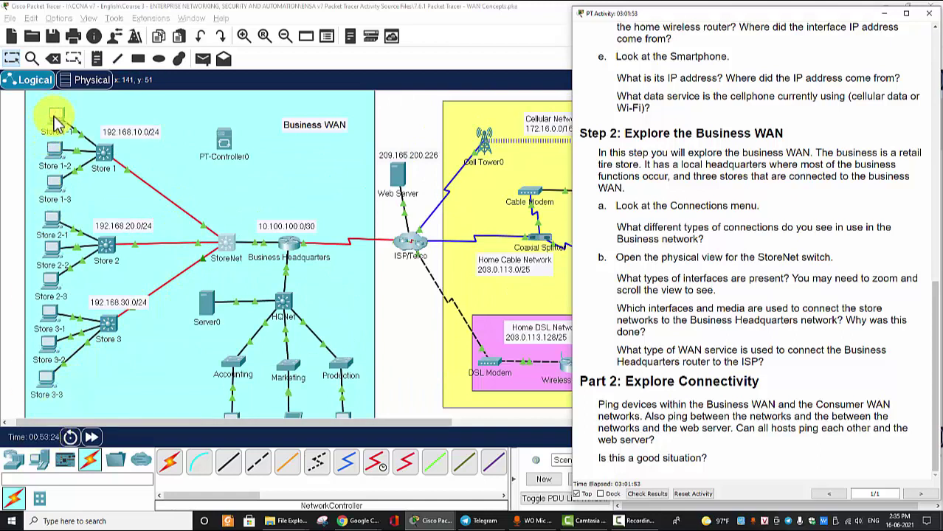
Send a simple PDU from Store 1-1 to Store 2-1
{"action": "left_click", "coordinate": [201, 62]}
{"action": "left_click", "coordinate": [57, 115]}
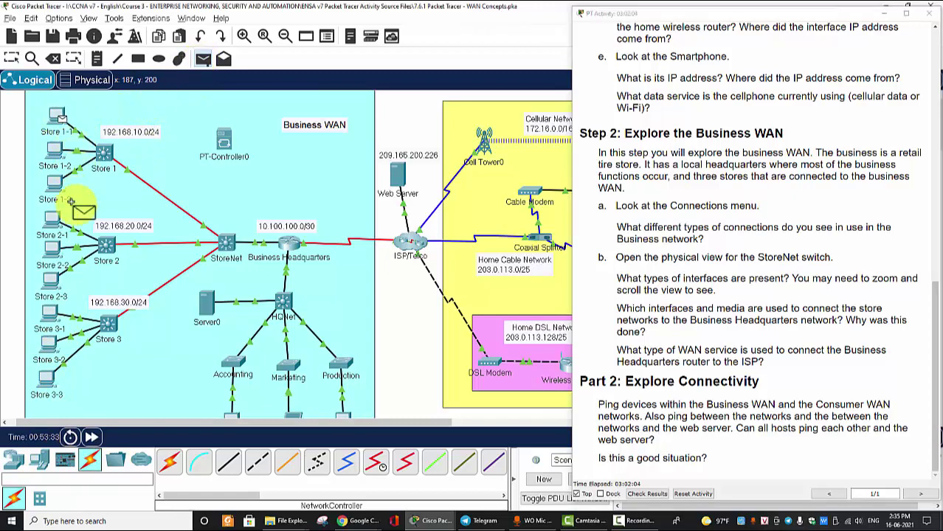
{"action": "left_click", "coordinate": [47, 220]}
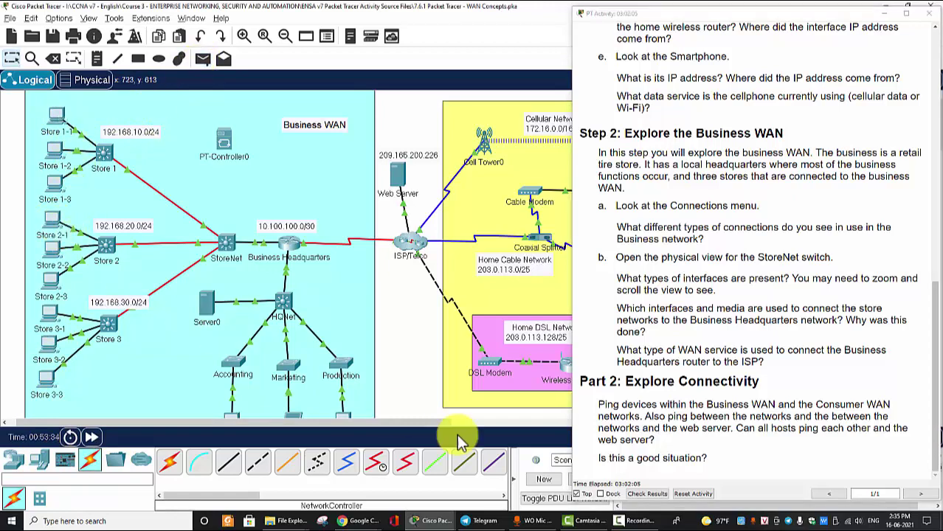
Put away the instructions to expose the PDU list, and send a simple PDU from Store 1-1 to Store 3-1
{"action": "left_click", "coordinate": [886, 14]}
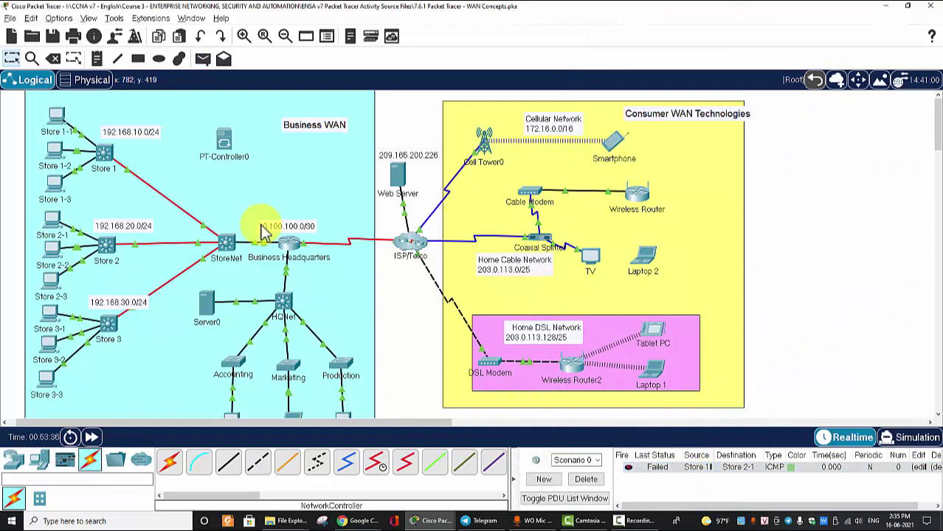
{"action": "left_click", "coordinate": [203, 58]}
{"action": "left_click", "coordinate": [52, 118]}
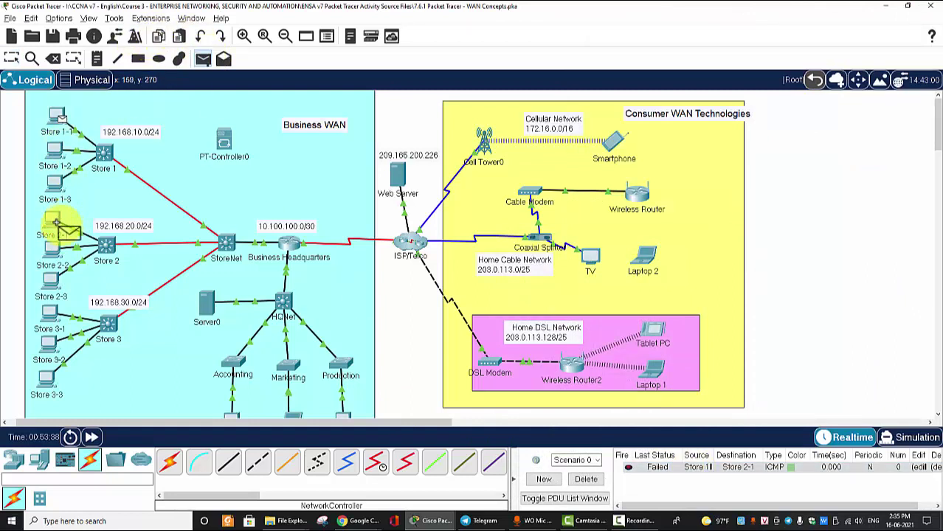
{"action": "left_click", "coordinate": [45, 313]}
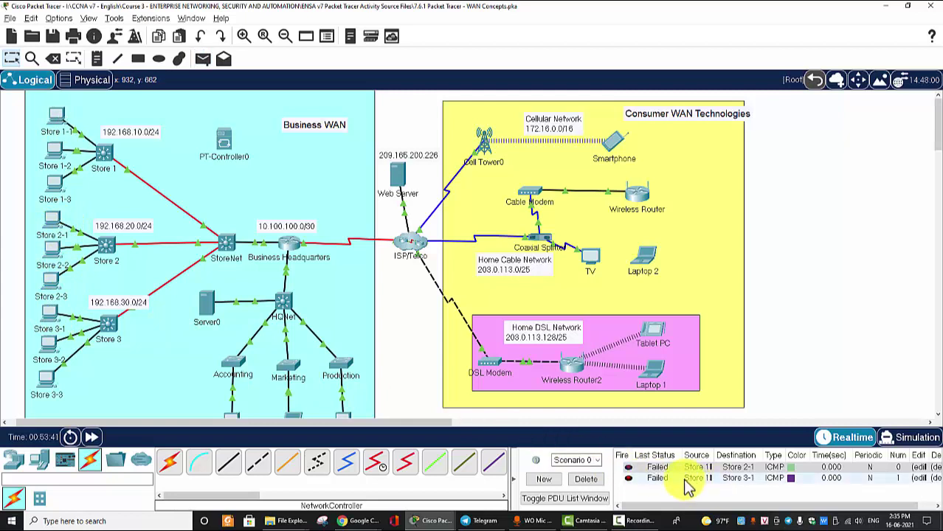
Send another simple PDU from Store 1-1 to Store 3-1 to retest connectivity between the stores
{"action": "left_click", "coordinate": [203, 58]}
{"action": "left_click", "coordinate": [53, 116]}
{"action": "left_click", "coordinate": [48, 318]}
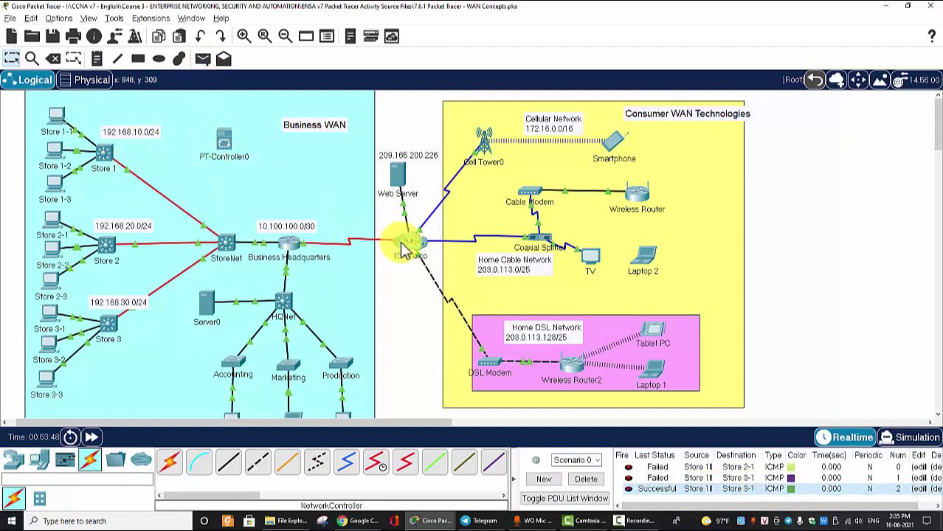
Send two simple PDUs from Store 1-1 to the Web Server and check their status in the PDU list
{"action": "left_click", "coordinate": [203, 58]}
{"action": "left_click", "coordinate": [49, 117]}
{"action": "left_click", "coordinate": [398, 181]}
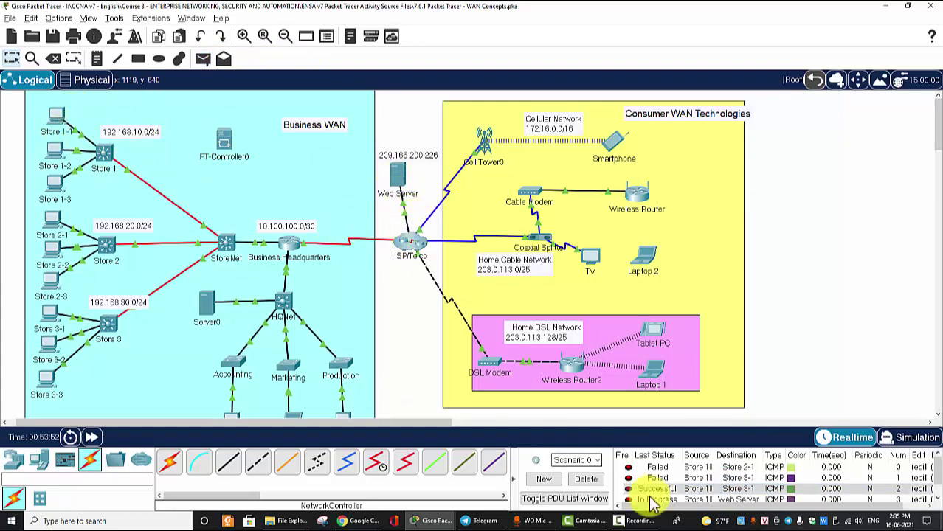
{"action": "scroll", "coordinate": [686, 493], "scroll_direction": "down", "scroll_amount": 1}
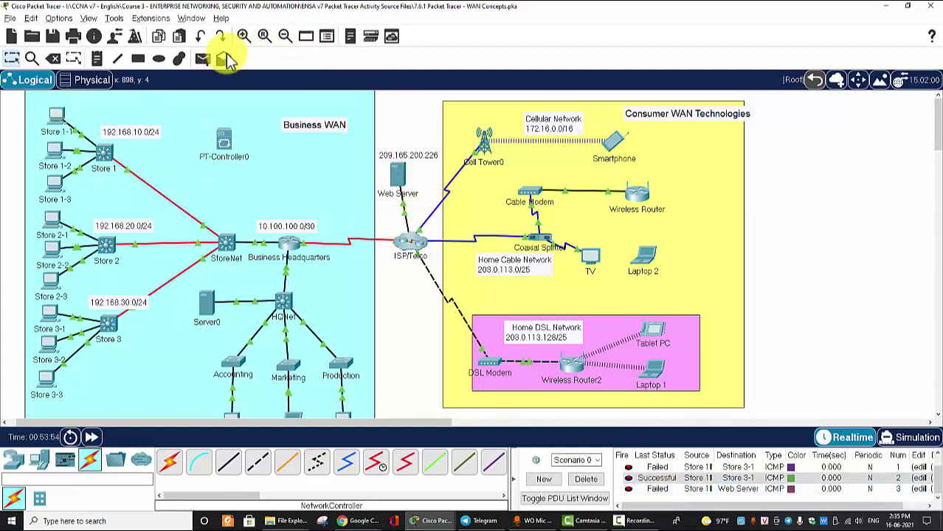
{"action": "left_click", "coordinate": [203, 59]}
{"action": "left_click", "coordinate": [74, 131]}
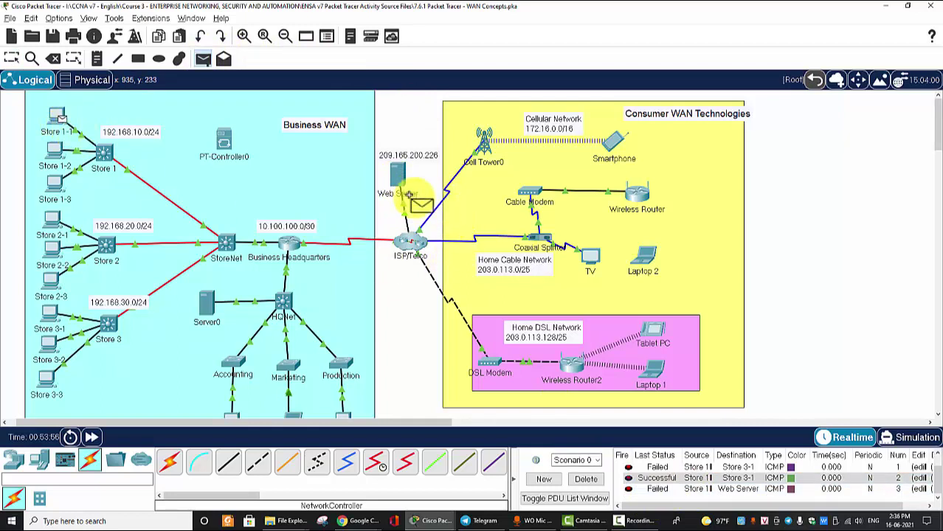
{"action": "left_click", "coordinate": [397, 177]}
{"action": "scroll", "coordinate": [696, 482], "scroll_direction": "down", "scroll_amount": 1}
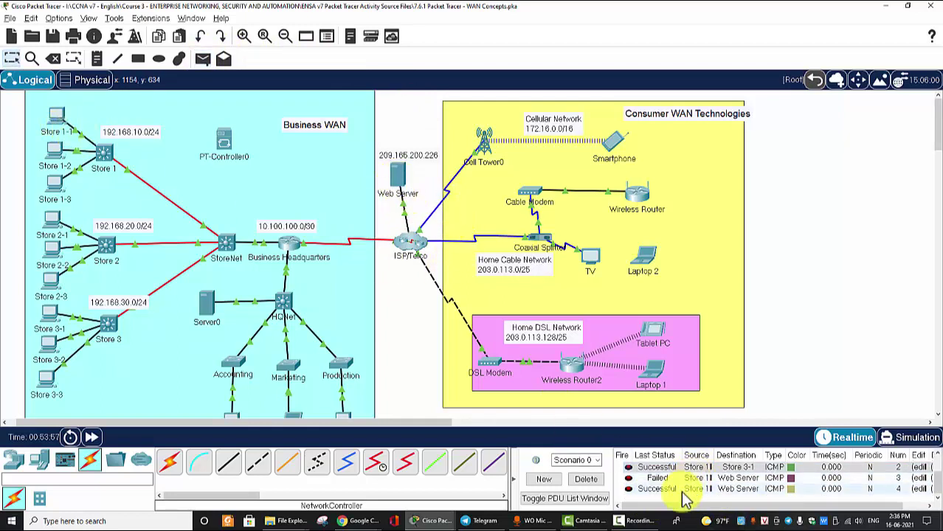
{"action": "left_click", "coordinate": [677, 491]}
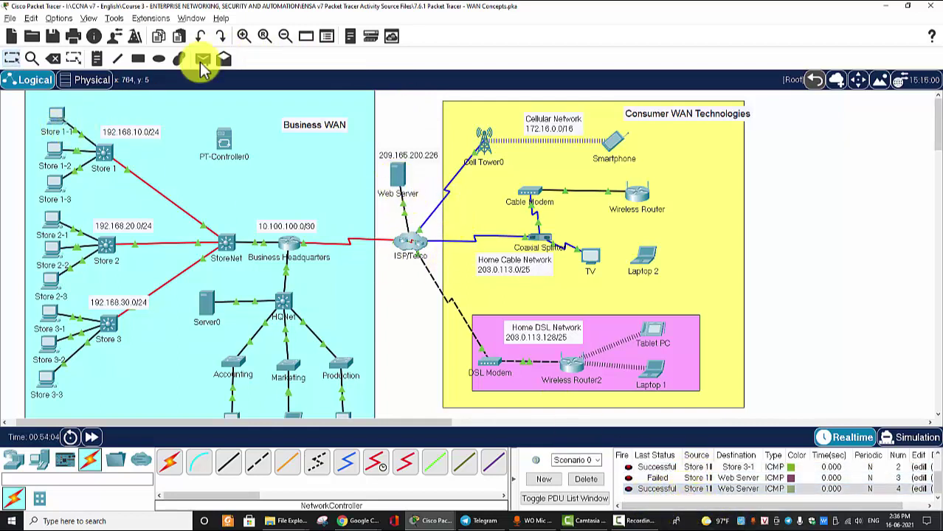
Send four simple PDUs from Laptop 1 in the Home DSL Network to Store 1-1, checking the PDU list after each
{"action": "mouse_move", "coordinate": [642, 520]}
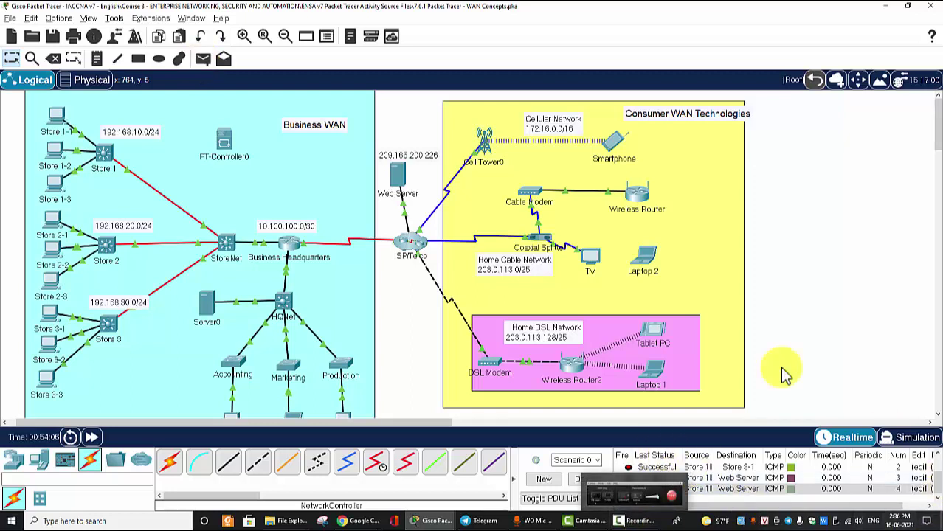
{"action": "left_click", "coordinate": [203, 58]}
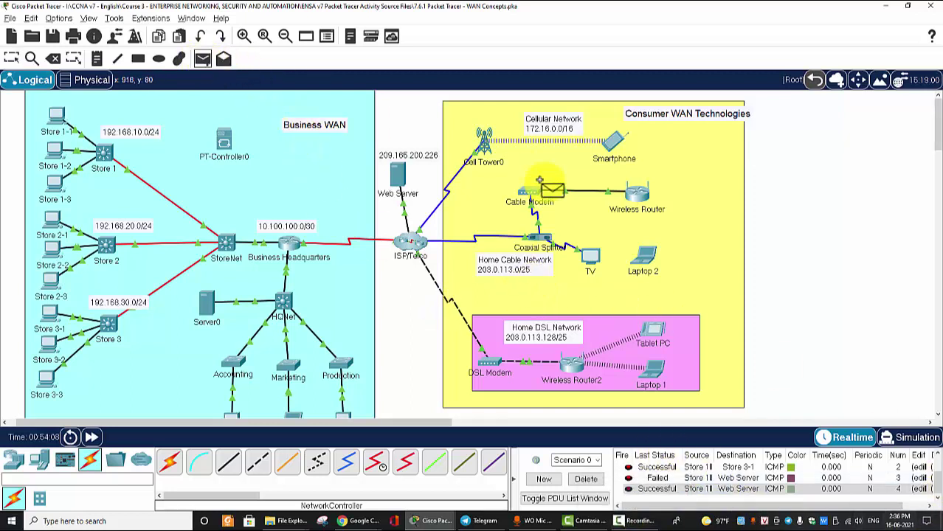
{"action": "left_click", "coordinate": [650, 371]}
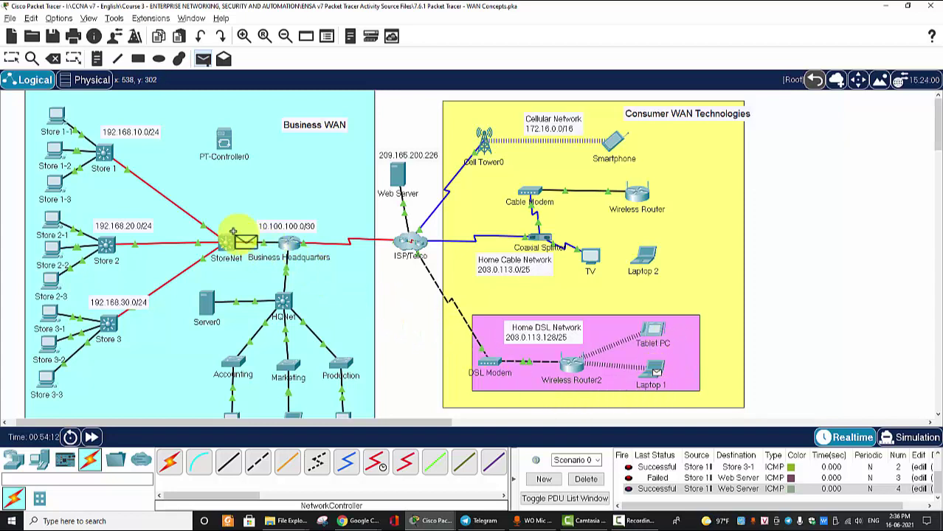
{"action": "left_click", "coordinate": [53, 116]}
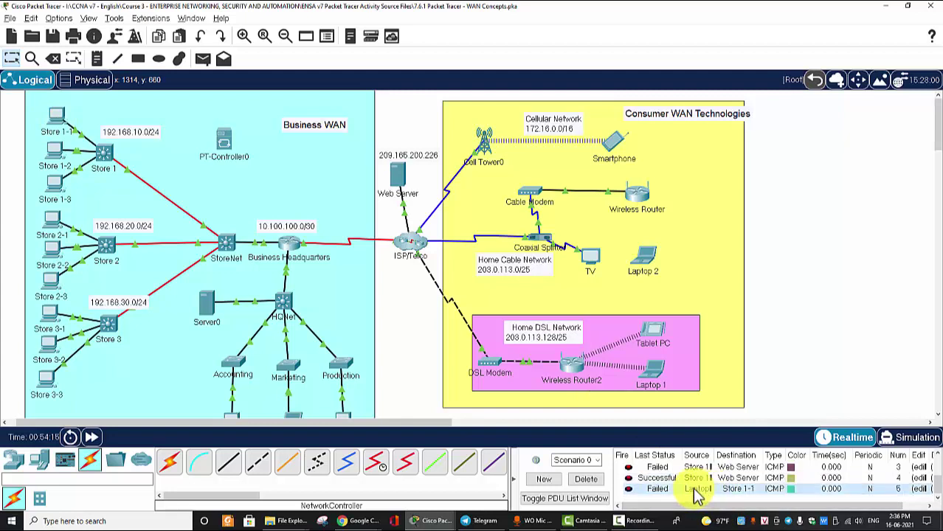
{"action": "left_click", "coordinate": [203, 58]}
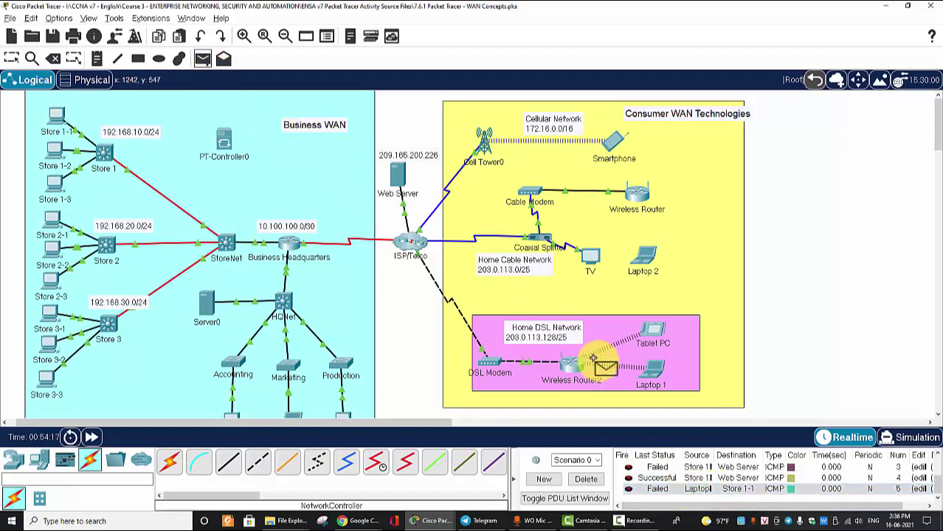
{"action": "left_click", "coordinate": [656, 369]}
{"action": "left_click", "coordinate": [59, 124]}
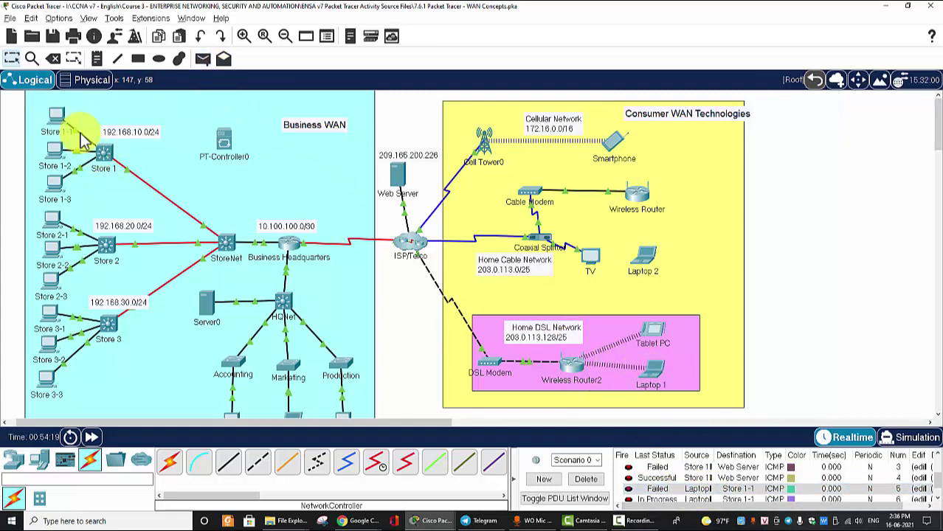
{"action": "left_click", "coordinate": [654, 499]}
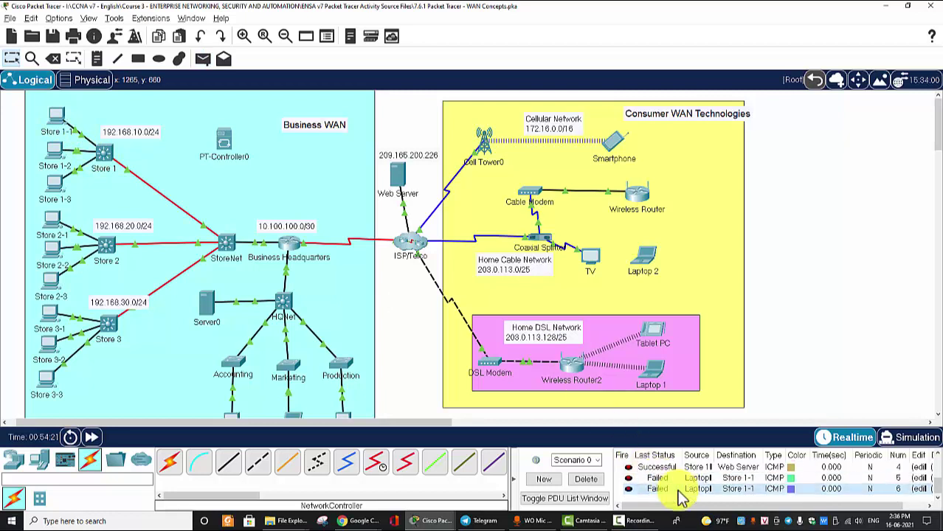
{"action": "left_click", "coordinate": [203, 59]}
{"action": "left_click", "coordinate": [659, 371]}
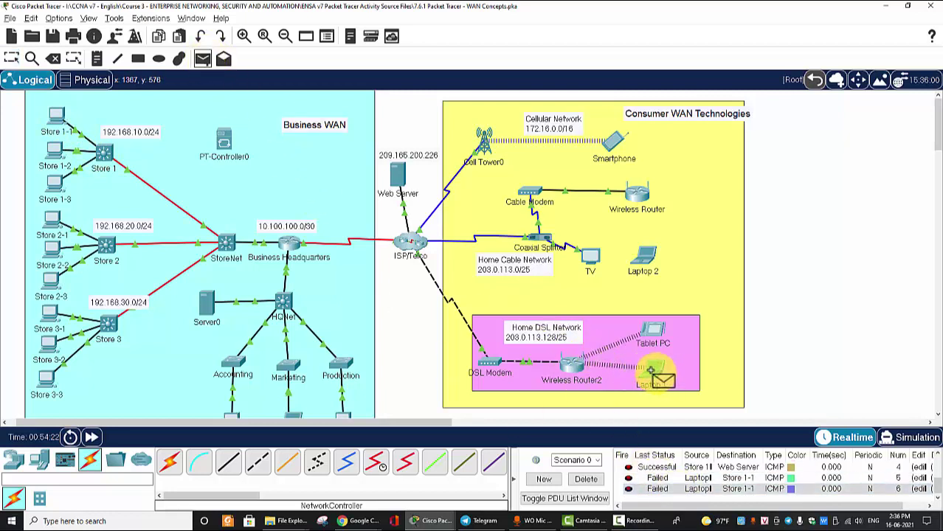
{"action": "left_click", "coordinate": [57, 114]}
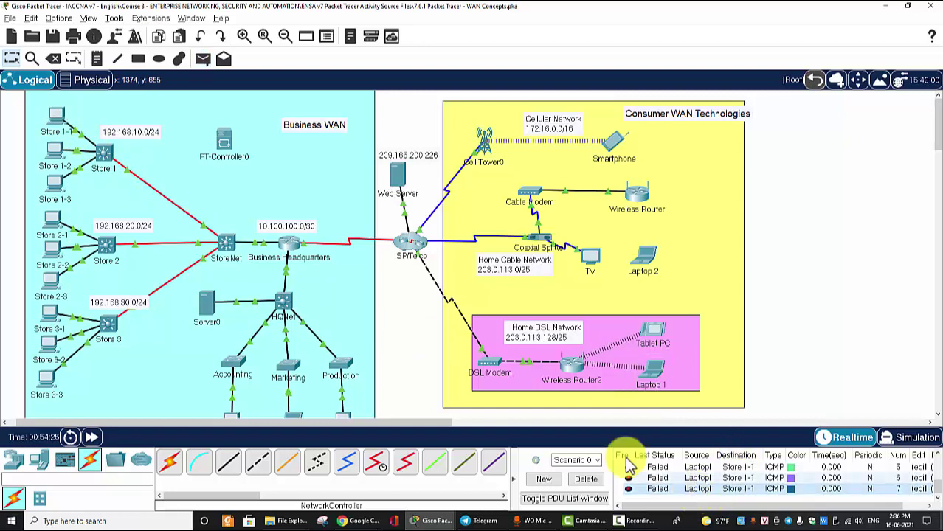
{"action": "left_click", "coordinate": [203, 59]}
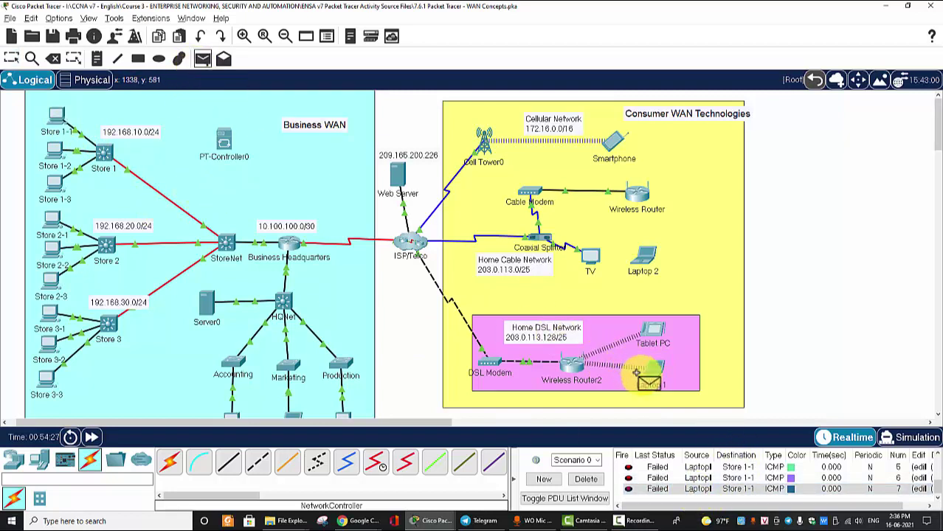
{"action": "left_click", "coordinate": [68, 127]}
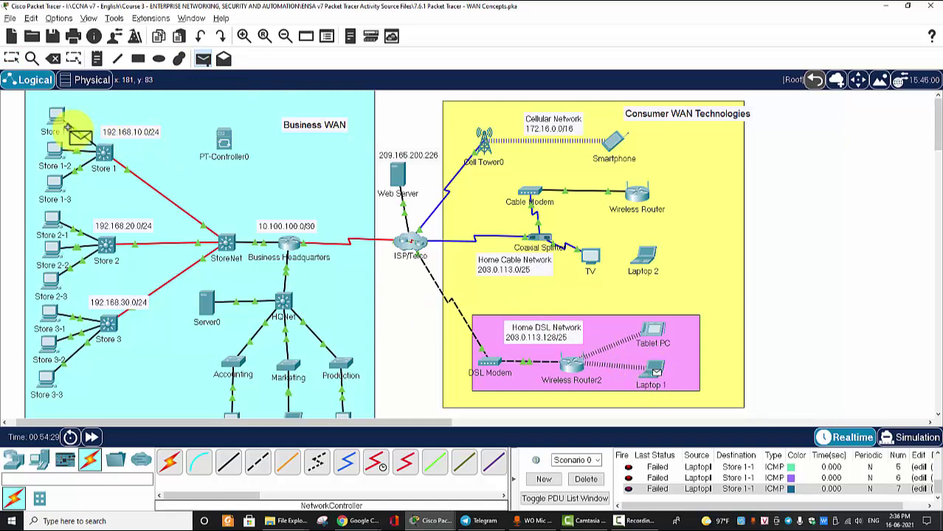
{"action": "scroll", "coordinate": [642, 413], "scroll_direction": "down", "scroll_amount": 5}
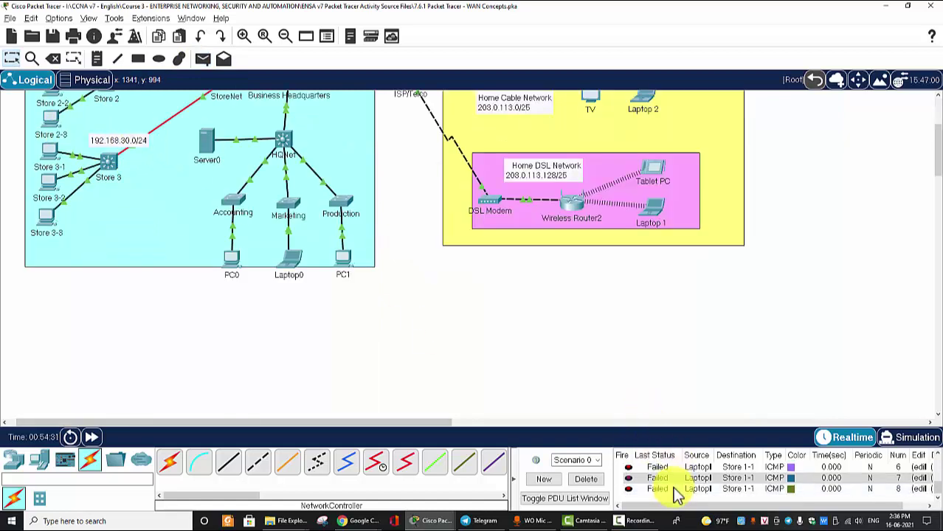
{"action": "scroll", "coordinate": [674, 371], "scroll_direction": "up", "scroll_amount": 5}
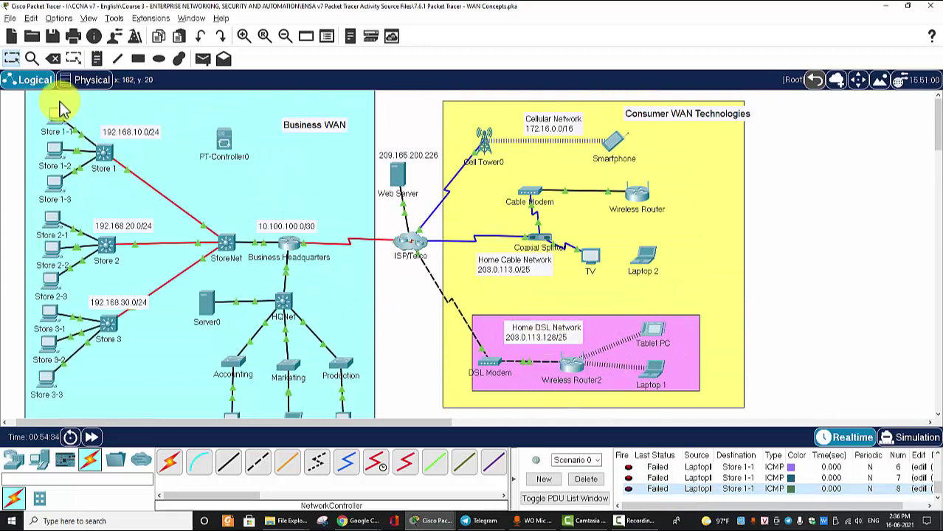
Send two simple PDUs from Laptop 1 to the Business Headquarters router
{"action": "left_click", "coordinate": [202, 59]}
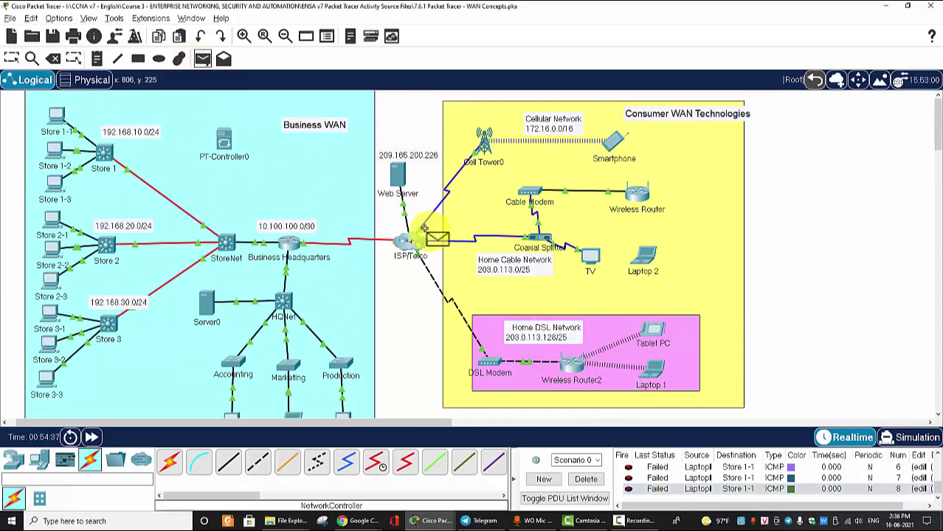
{"action": "left_click", "coordinate": [654, 375]}
{"action": "left_click", "coordinate": [289, 243]}
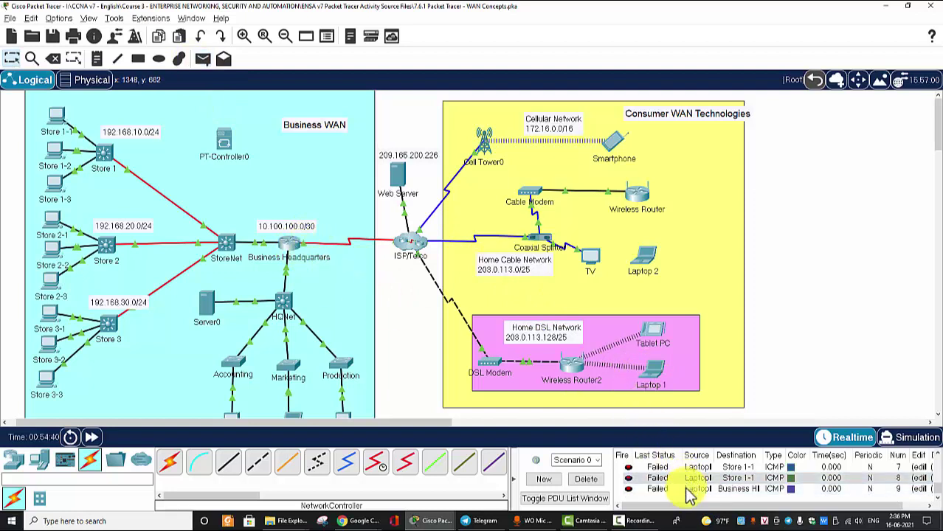
{"action": "left_click", "coordinate": [203, 59]}
{"action": "left_click", "coordinate": [653, 366]}
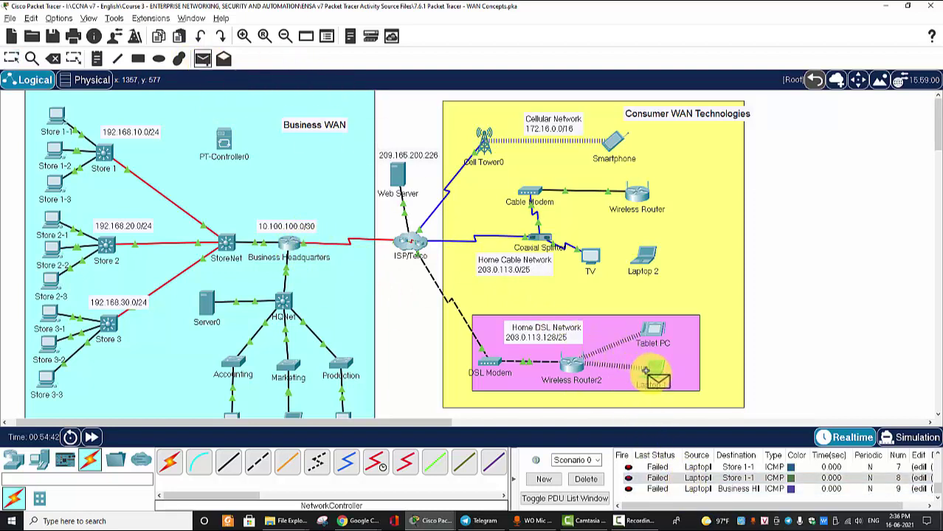
{"action": "left_click", "coordinate": [288, 241]}
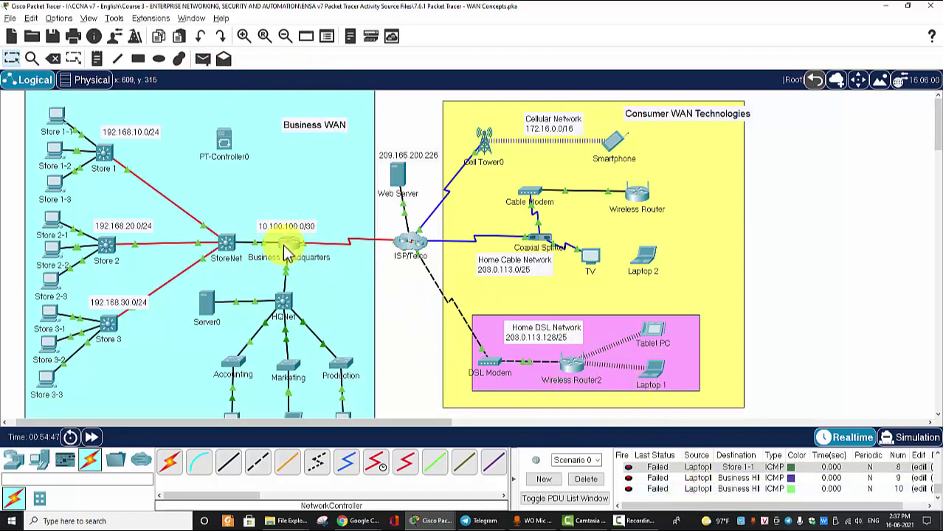
Send a simple PDU from Laptop 1 to the Web Server and check its status in the PDU list
{"action": "left_click", "coordinate": [203, 58]}
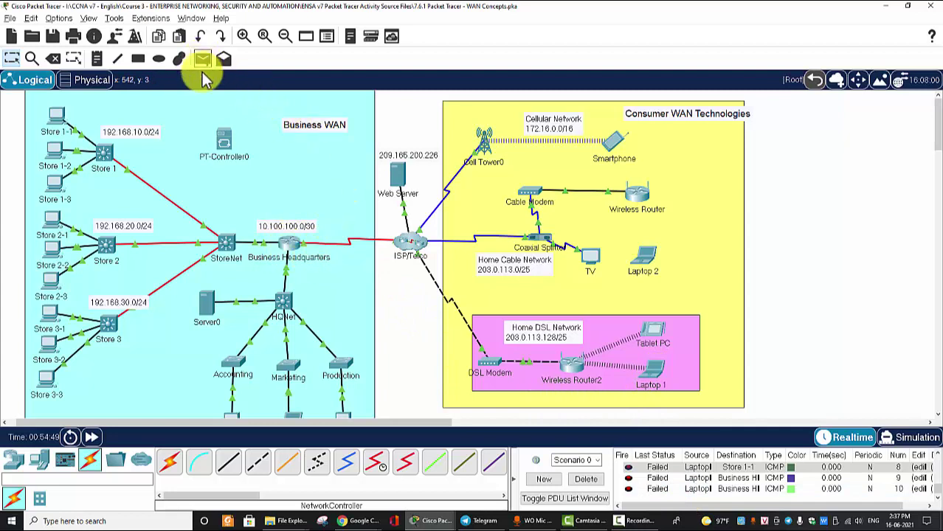
{"action": "left_click", "coordinate": [650, 373]}
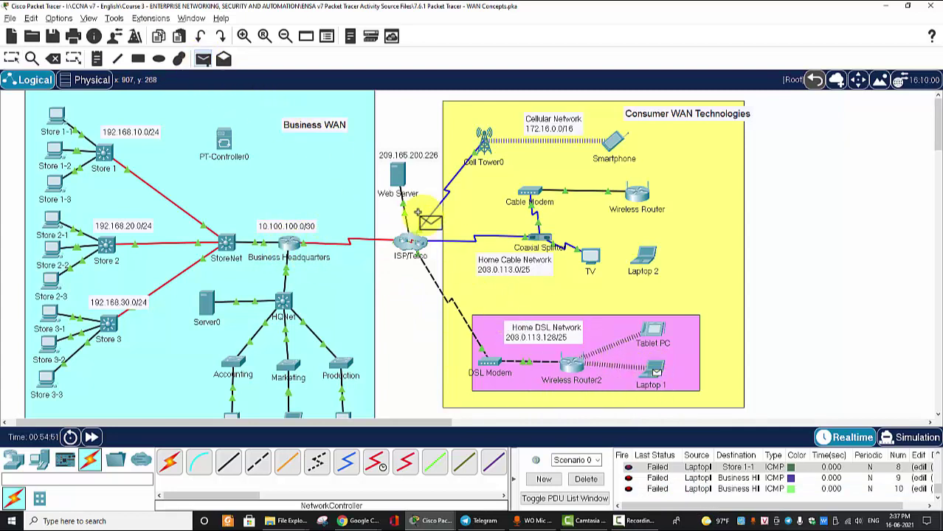
{"action": "left_click", "coordinate": [399, 173]}
{"action": "left_click", "coordinate": [686, 492]}
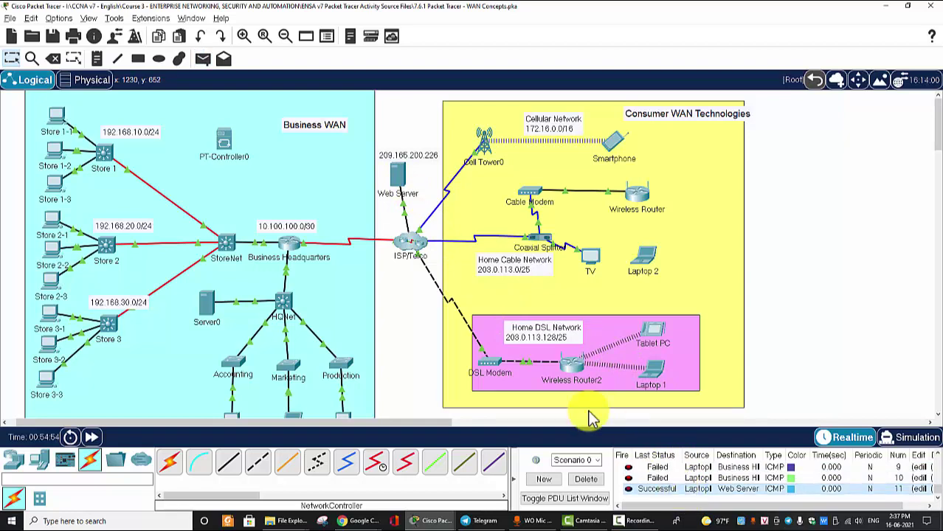
Bring back the PT Activity instructions, review the Part 2 connectivity questions, and return to the beginning of the document
{"action": "scroll", "coordinate": [619, 415], "scroll_direction": "down", "scroll_amount": 3}
{"action": "mouse_move", "coordinate": [434, 520]}
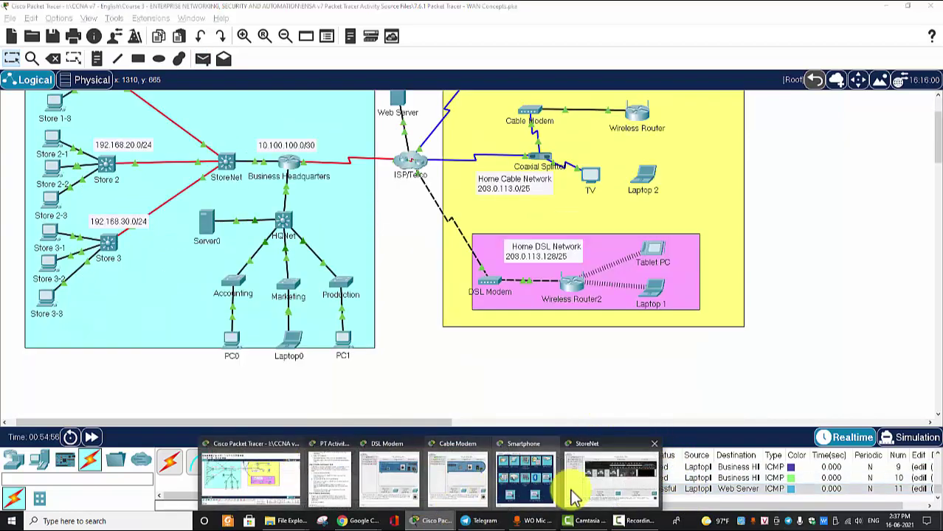
{"action": "left_click", "coordinate": [352, 487]}
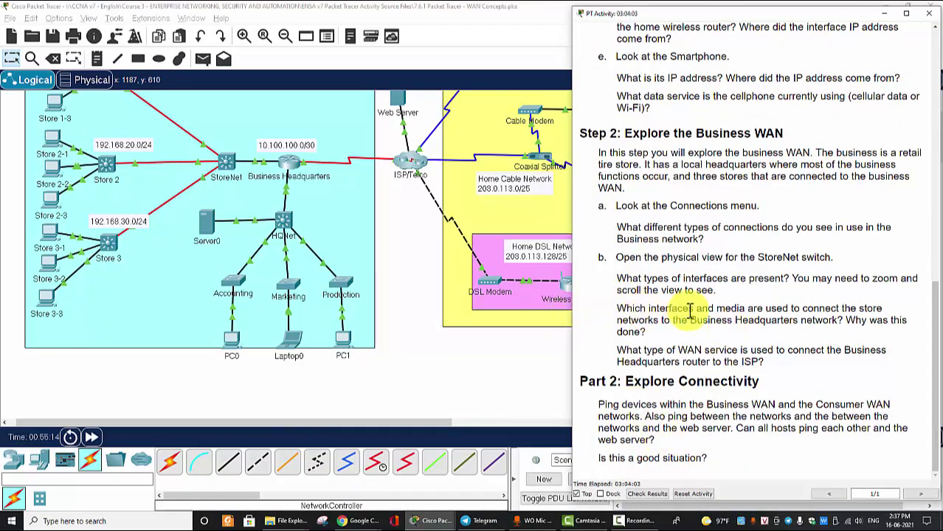
{"action": "scroll", "coordinate": [691, 262], "scroll_direction": "up", "scroll_amount": 3}
{"action": "scroll", "coordinate": [693, 251], "scroll_direction": "up", "scroll_amount": 5}
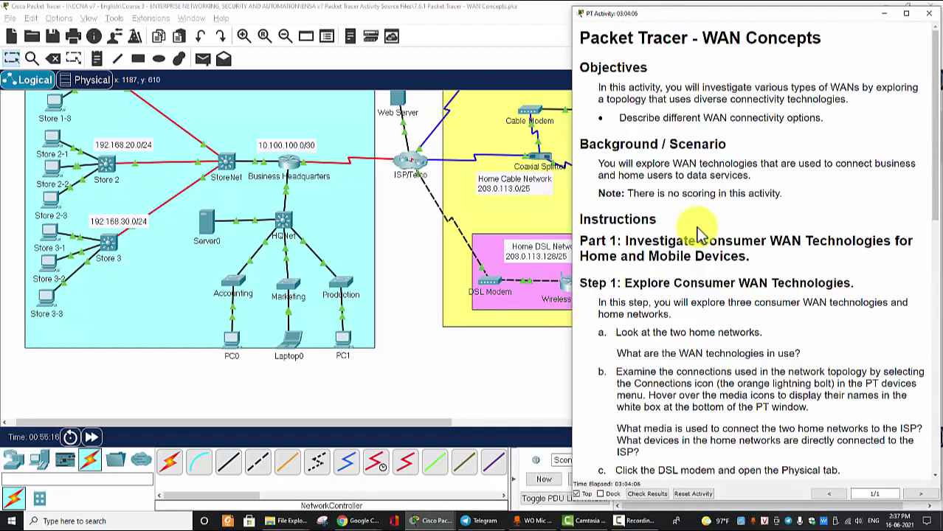